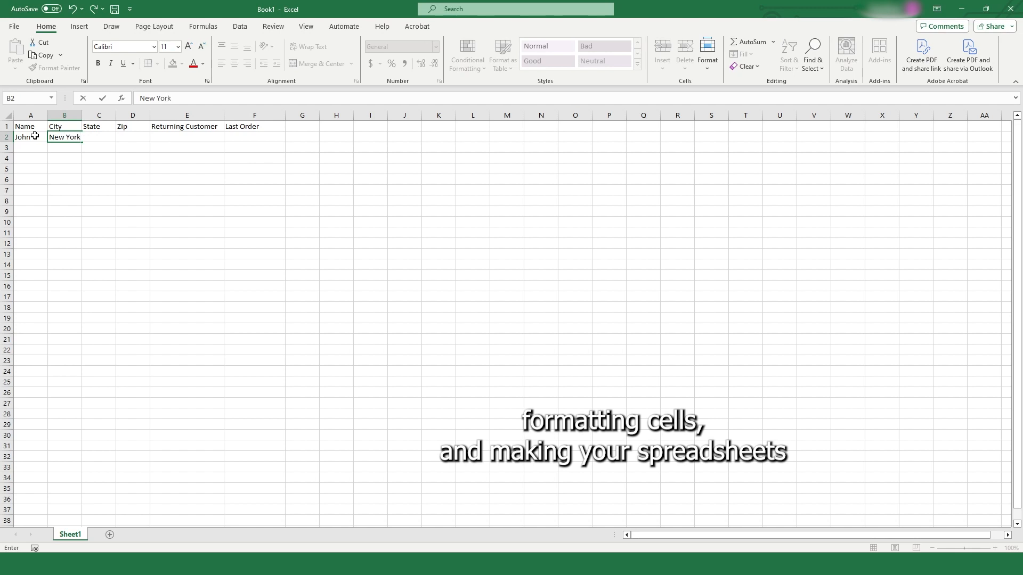
Step: Complete row 2 with state NY, the customer's zip code, returning customer Yes and last order date 1/2/2023
text(10)
key(Tab)
text(Yes)
key(Tab)
text(1/2/202)
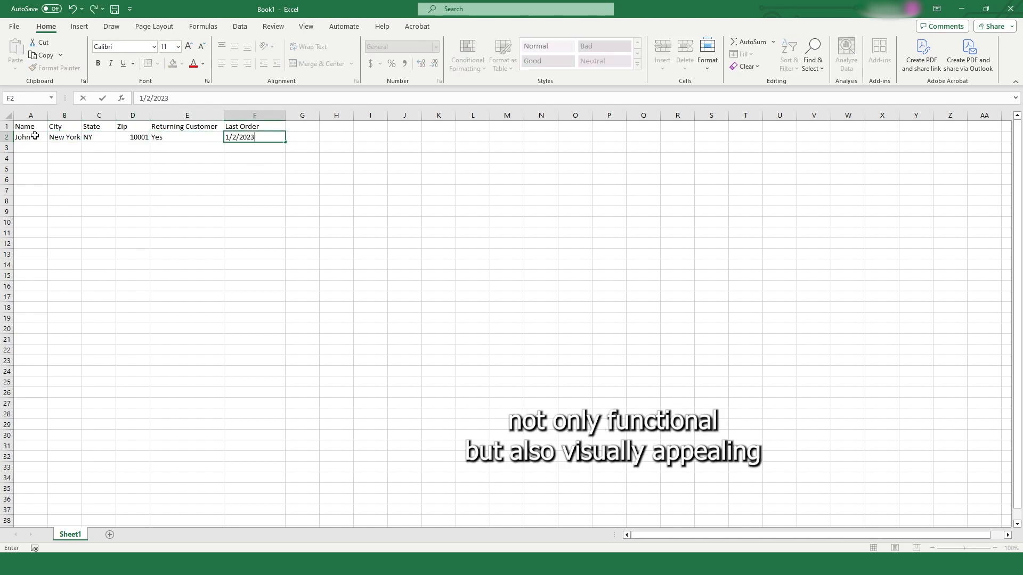
text(3)
key(Return)
Step: Enter the customer's first name and the city Los Angeles in row 3
text(Michael)
key(Tab)
text(Los A)
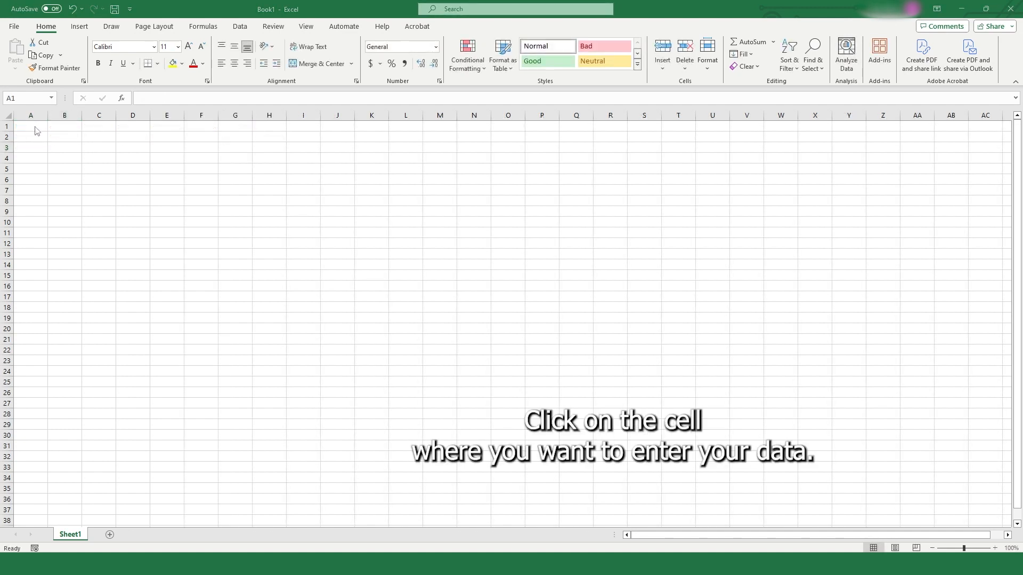
Step: Enter the column headers Name, City and State in cells A1 to C1 of the blank sheet
click(35, 126)
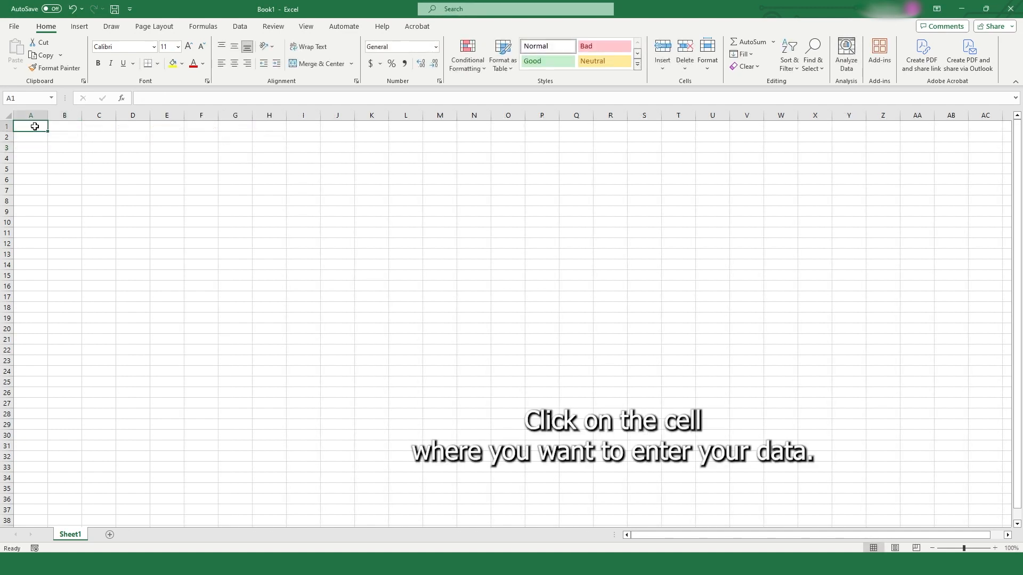
text(Name)
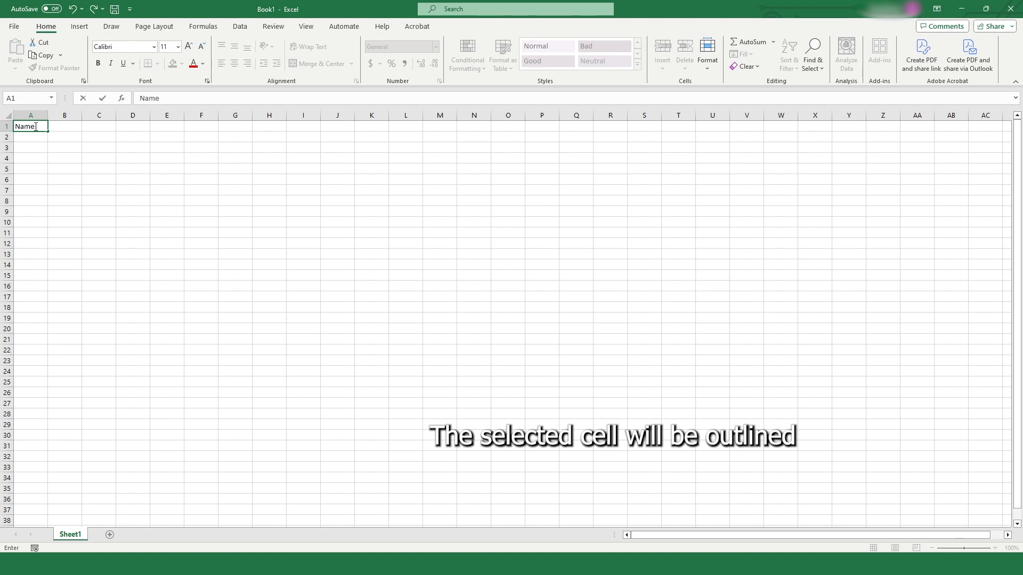
key(Tab)
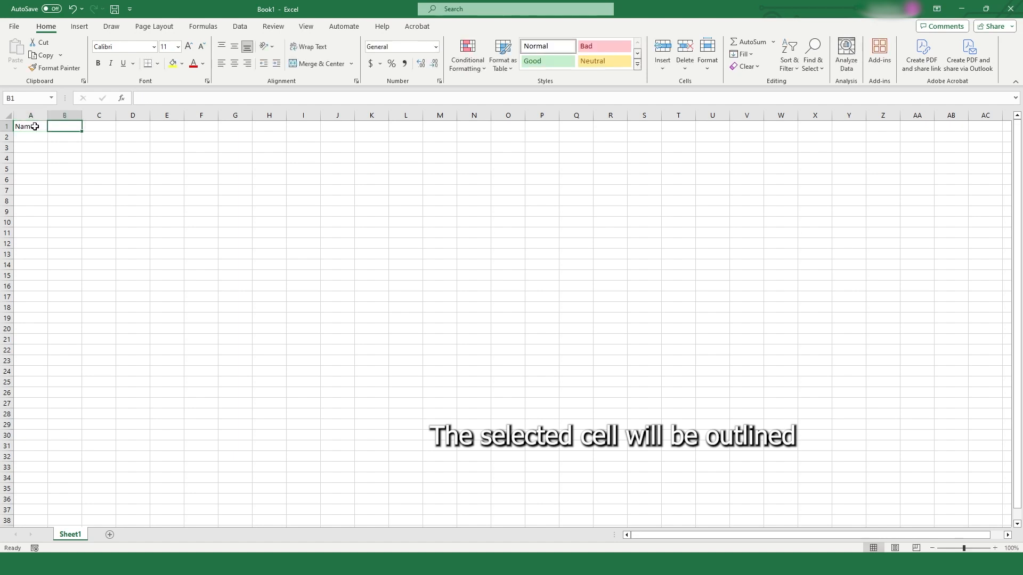
text(City)
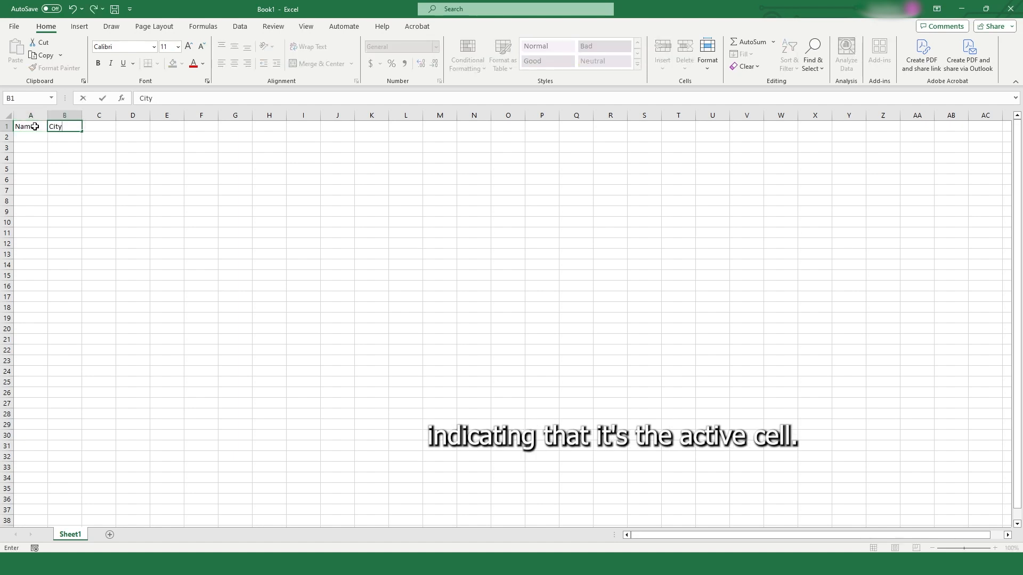
key(Tab)
text(S)
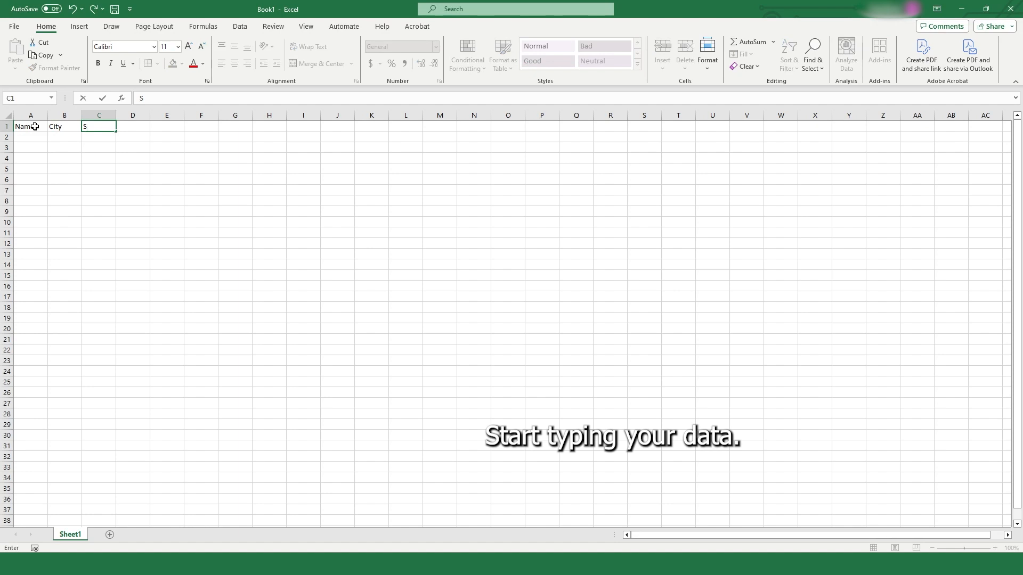
key(Tab)
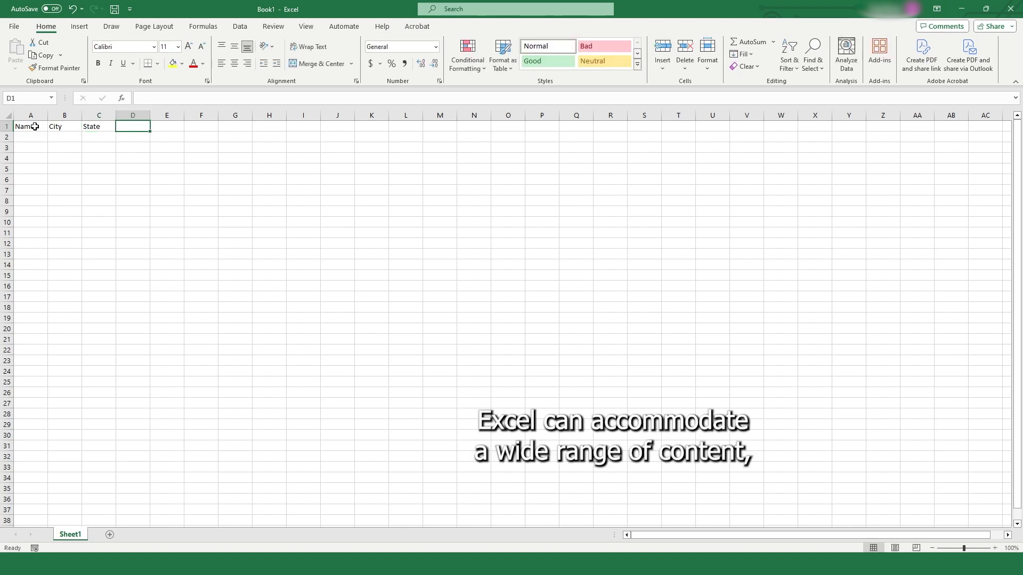
Step: Add the column headers Zip and Returning Customer in cells D1 and E1
text(Zi)
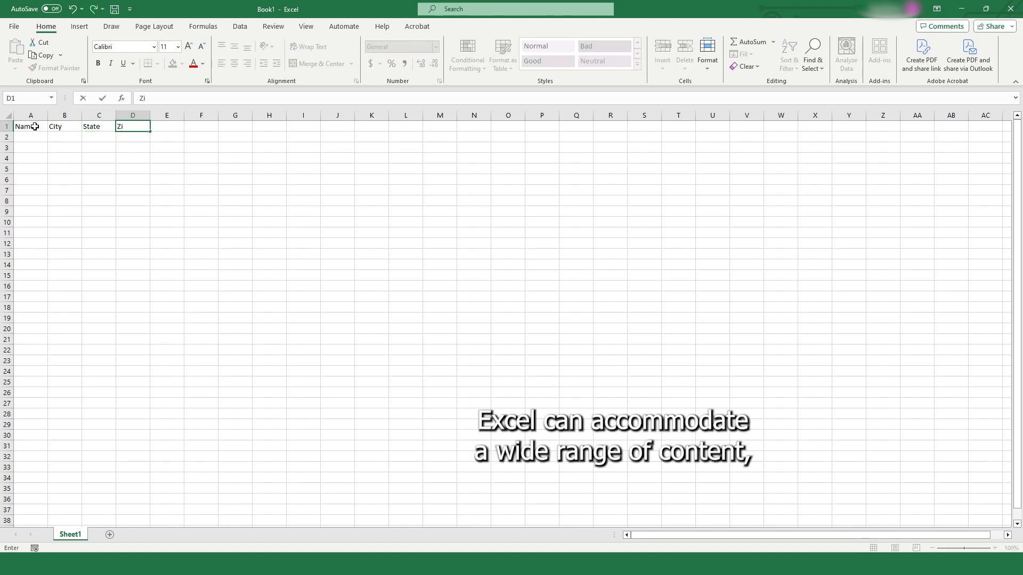
text(p)
key(Tab)
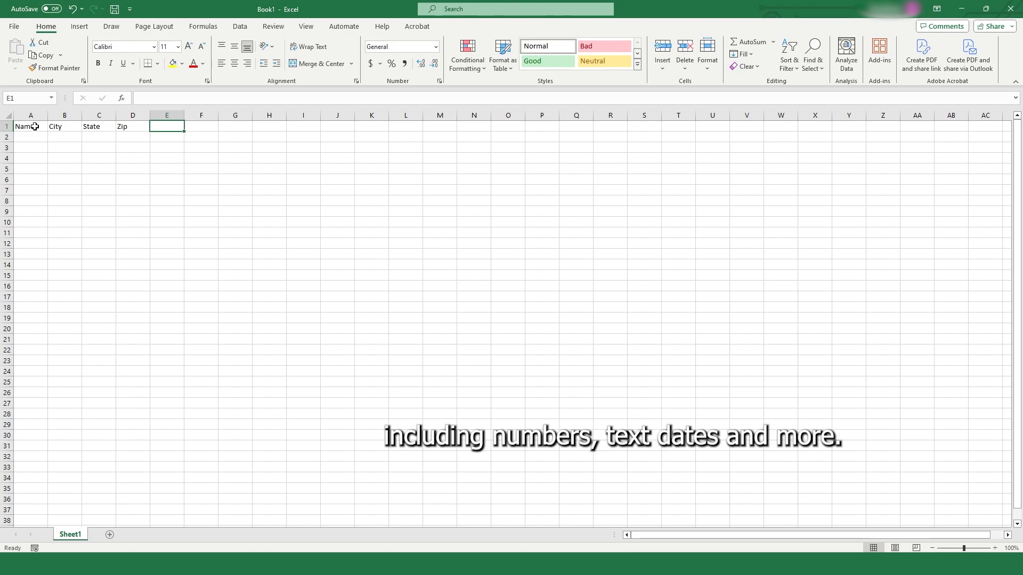
text(Returning)
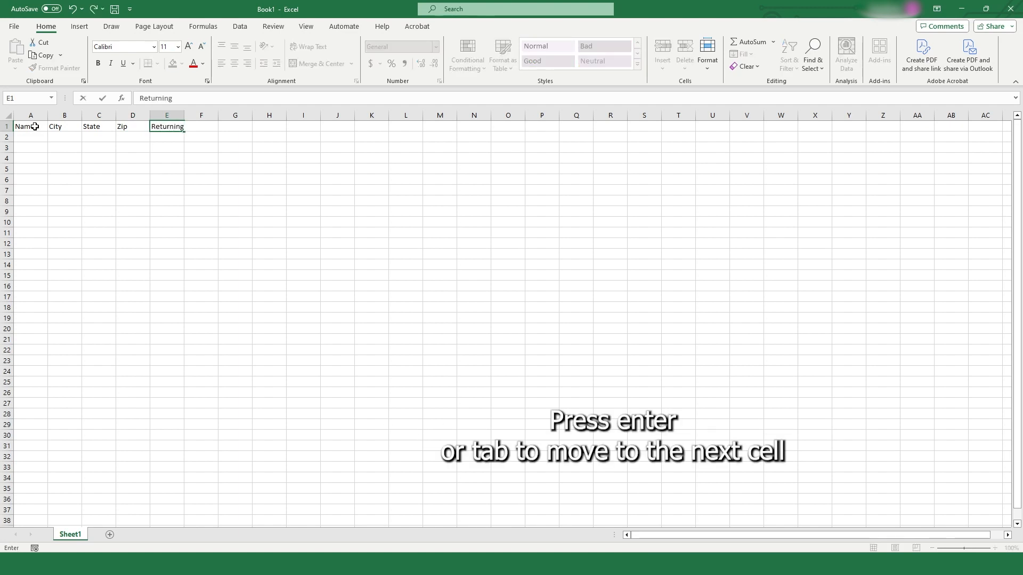
text(ustomer)
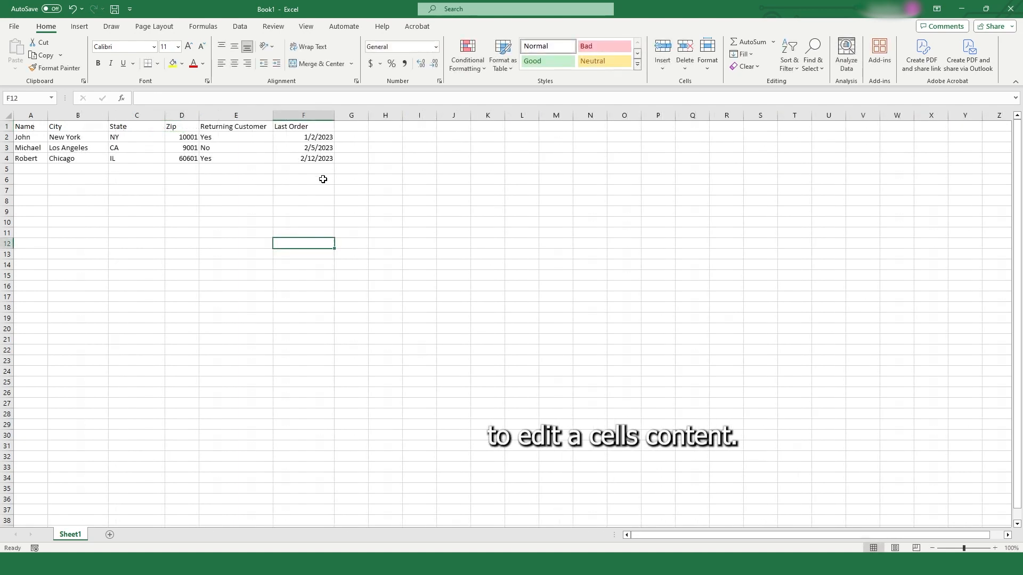
Step: Edit the last order date in cell F4 to 2/15/2023 directly in the cell
double_click(319, 159)
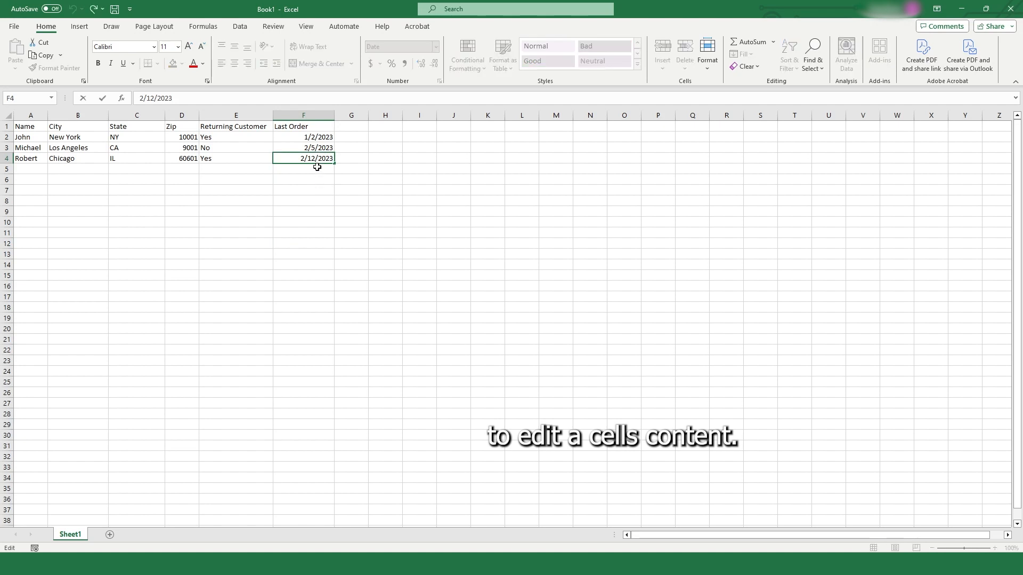
key(BackSpace)
key(BackSpace)
text(15)
click(309, 188)
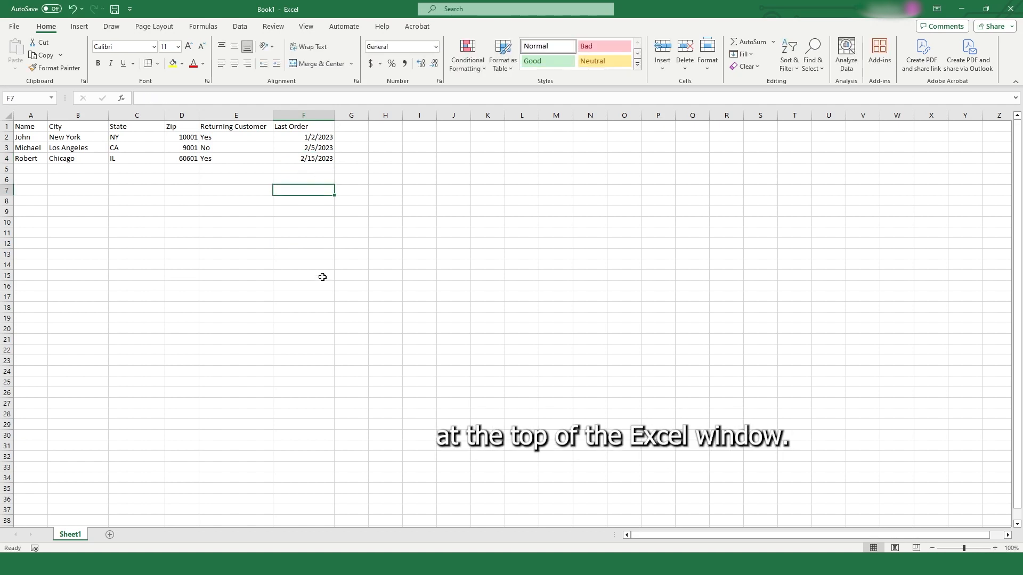
Step: Change the last order date in cell F4 to 2/8/2023 through the formula bar
click(307, 159)
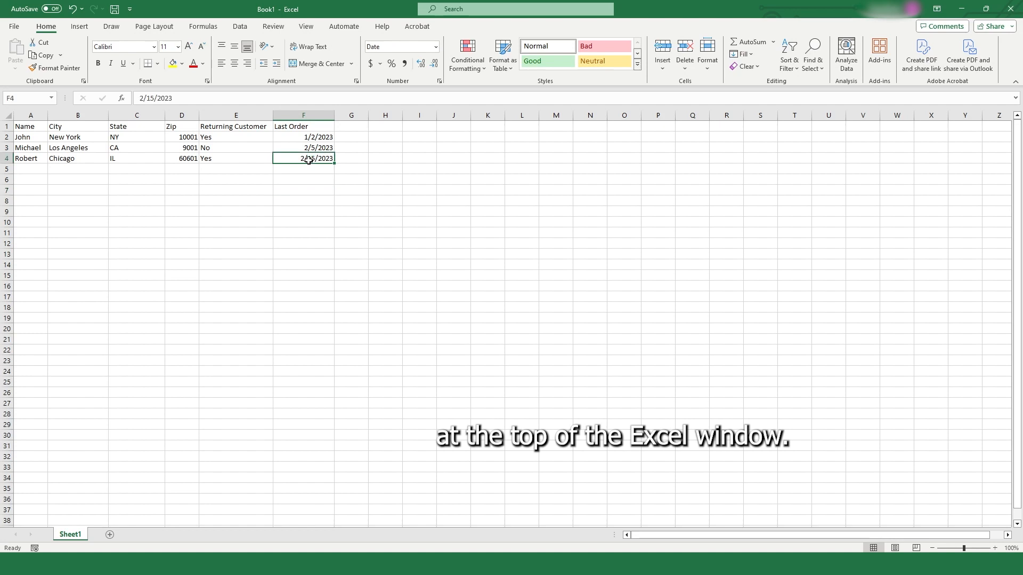
click(156, 98)
key(BackSpace)
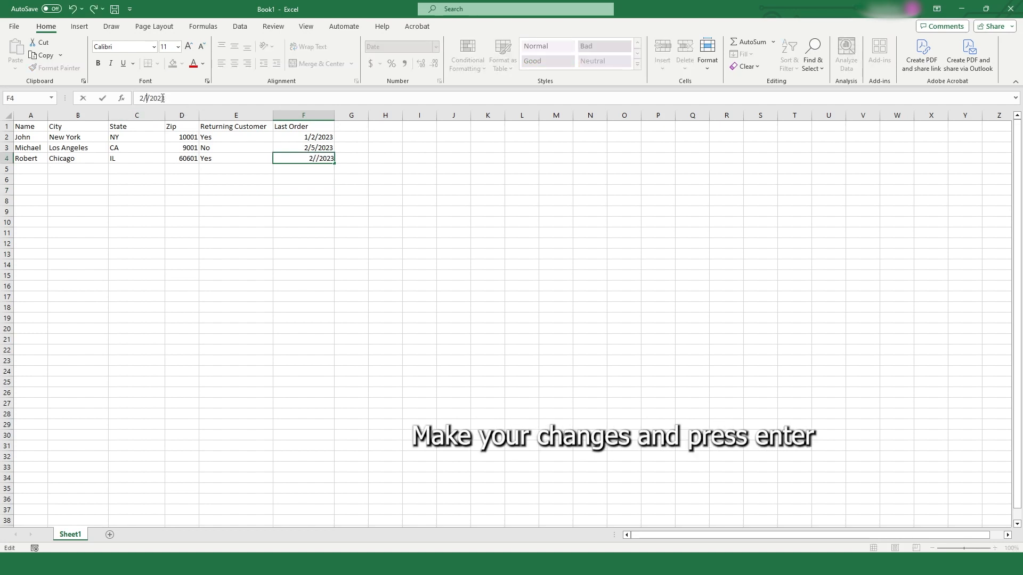
text(8)
key(Return)
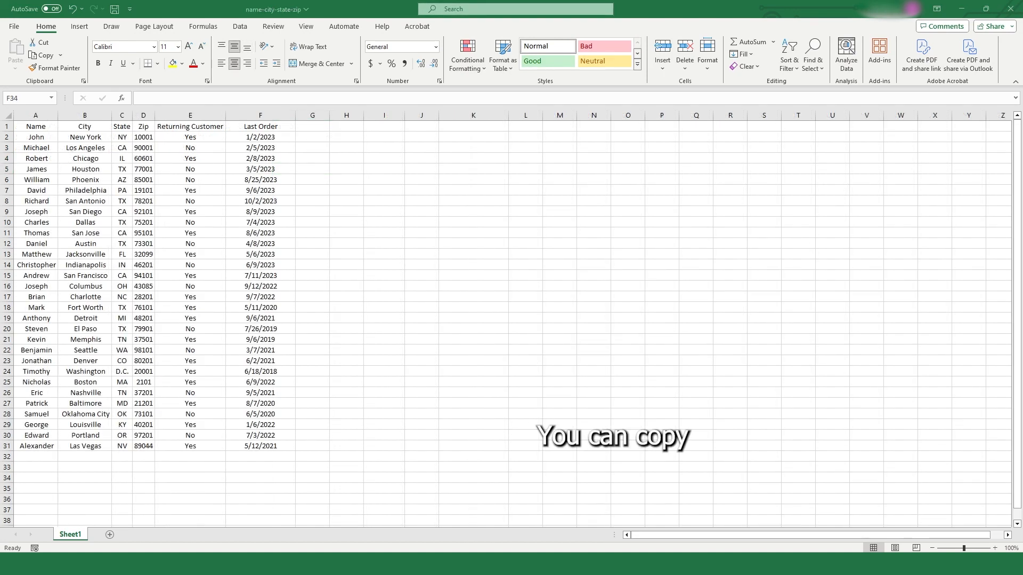
Step: Copy the last order date in cell F4 and paste it into cell I4
click(254, 158)
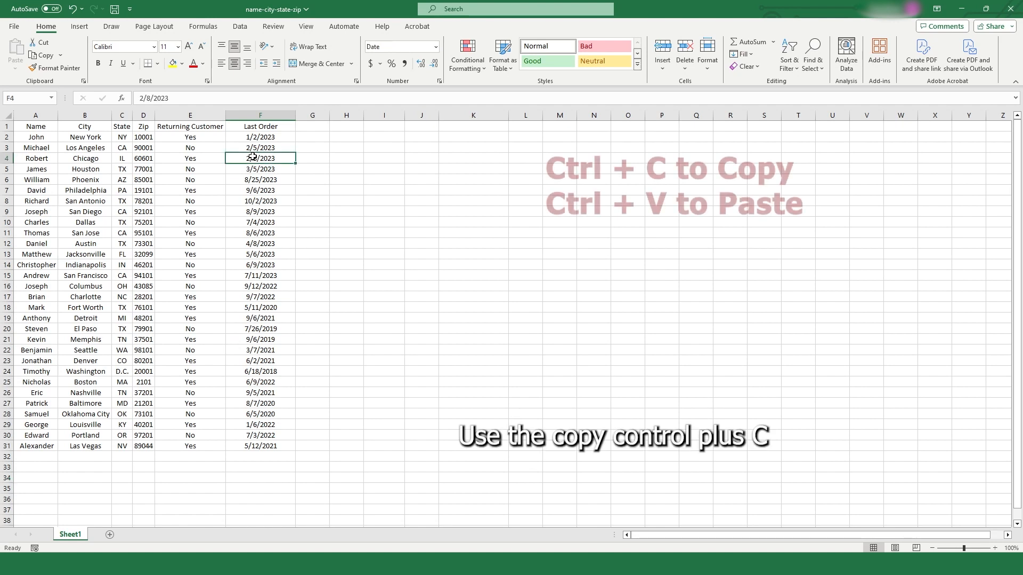
key(ctrl+c)
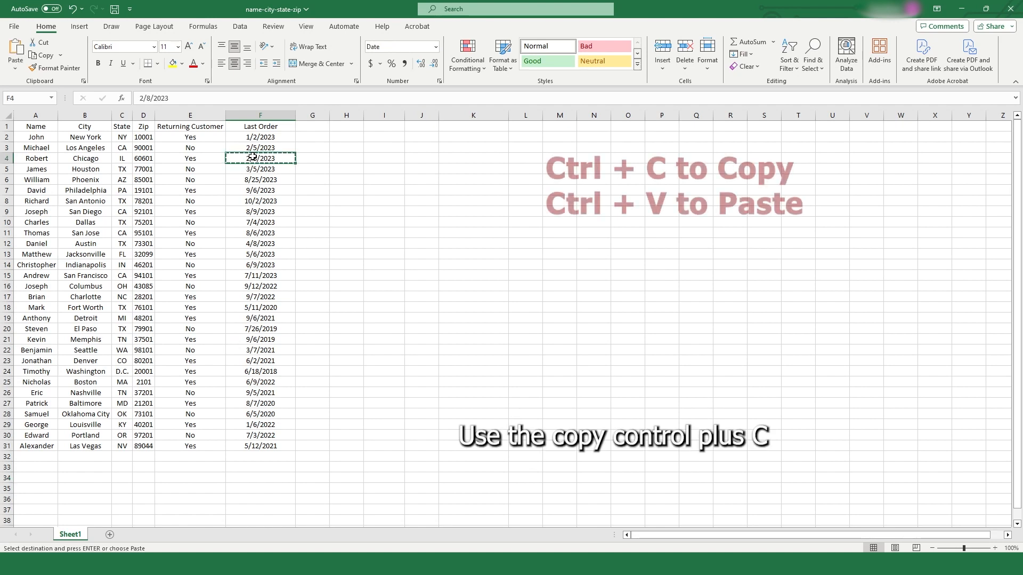
click(376, 158)
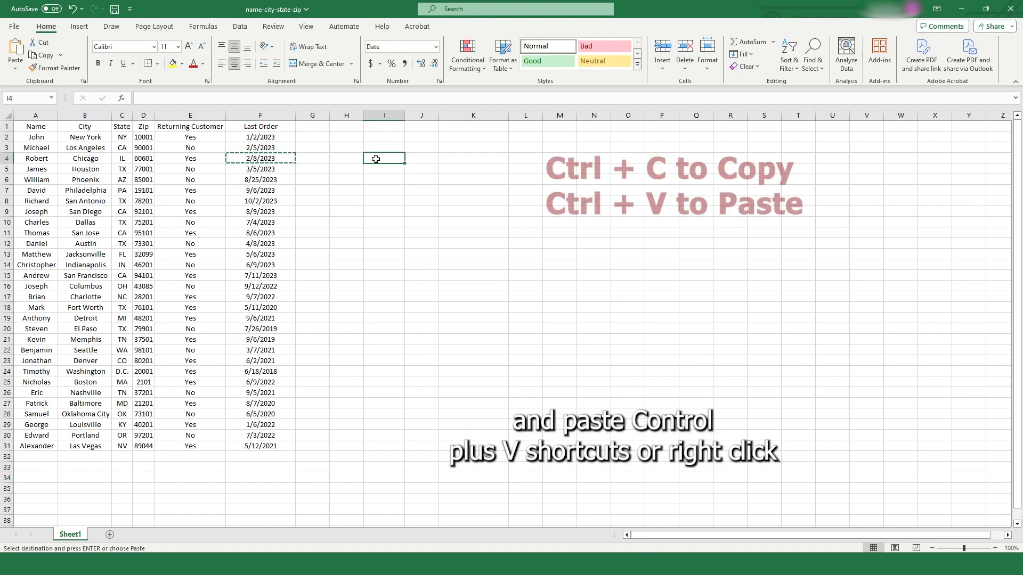
key(ctrl+v)
Step: Copy the last order date in cell F7 and paste it into cell I7
click(280, 192)
right_click(283, 193)
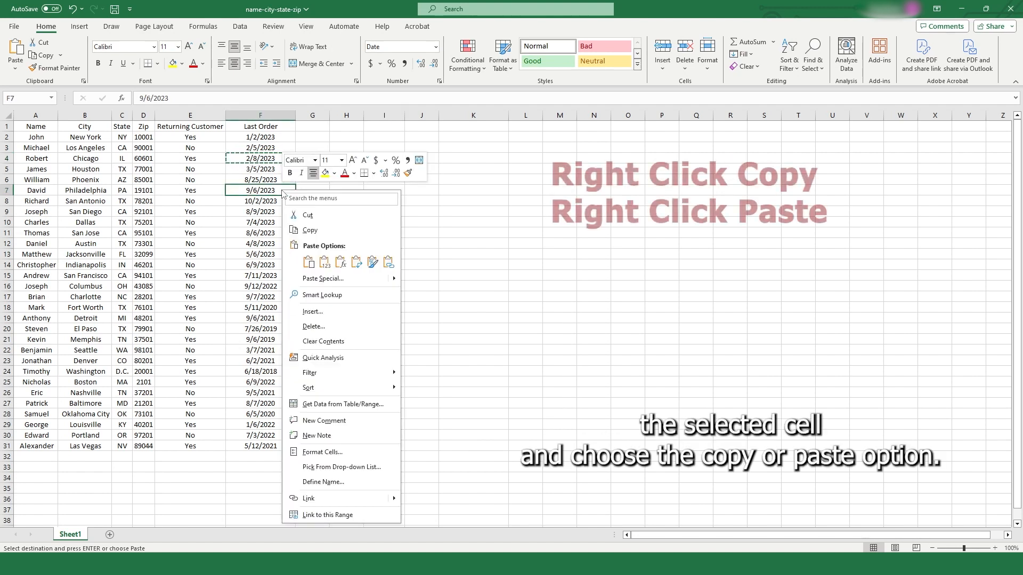
click(299, 228)
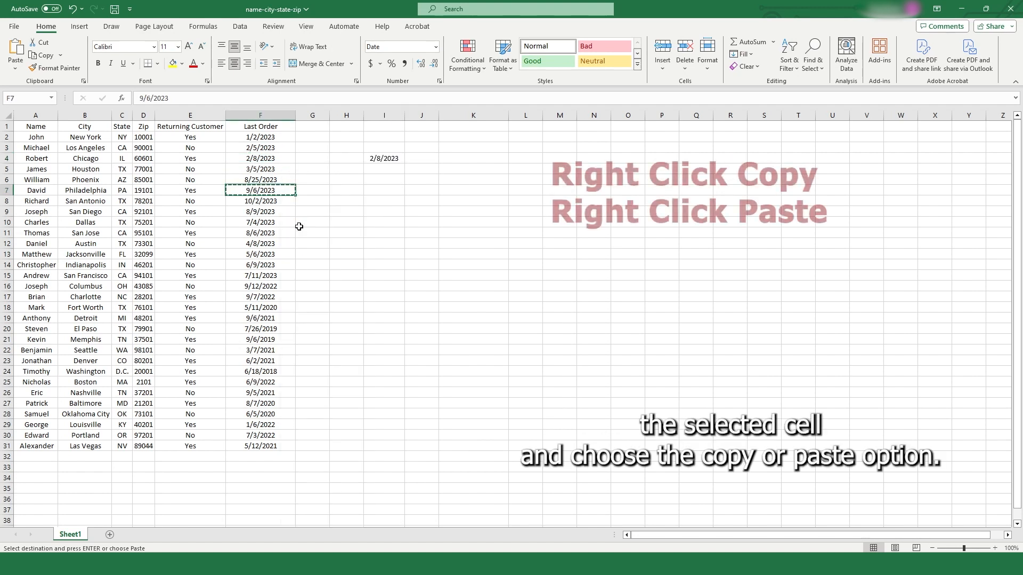
click(387, 192)
right_click(387, 193)
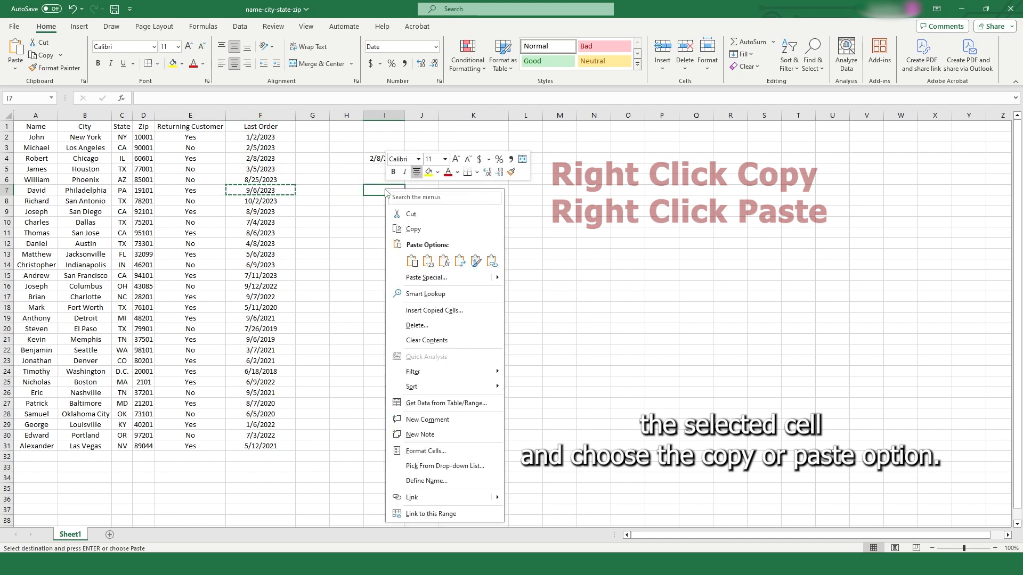
click(410, 261)
click(426, 256)
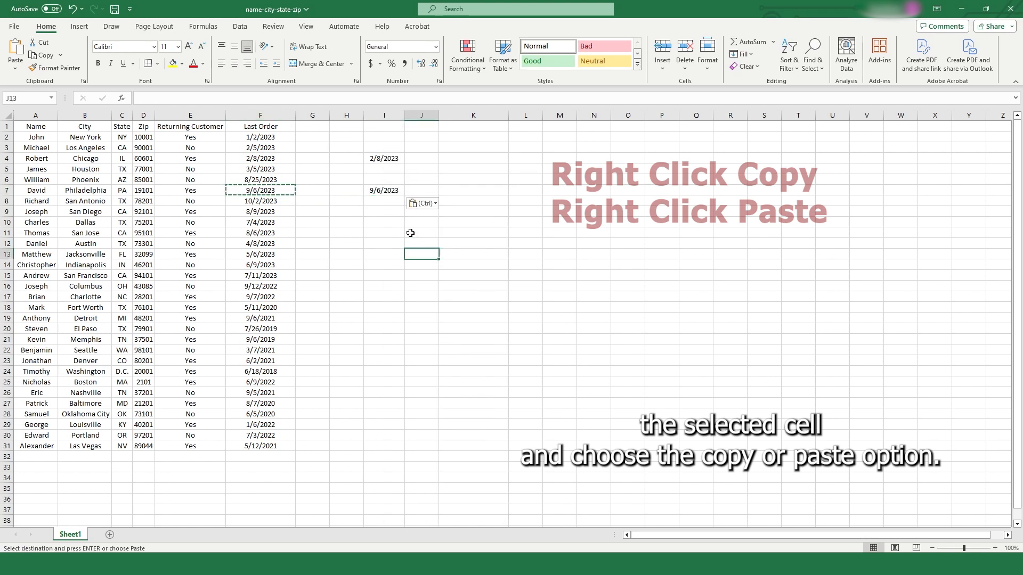
Step: Copy the entire Last Order column F and paste it into column K
right_click(275, 116)
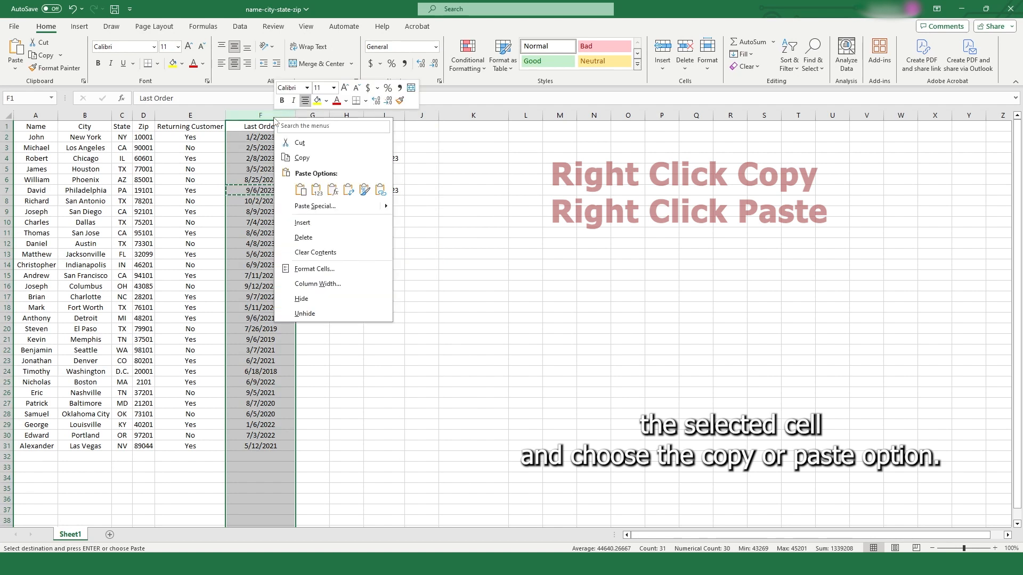
click(302, 158)
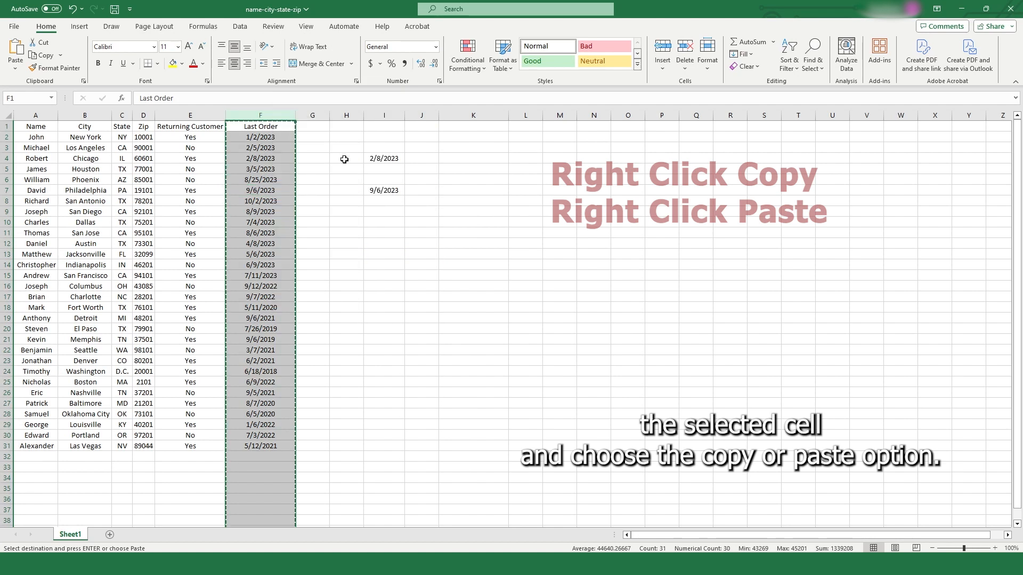
right_click(456, 117)
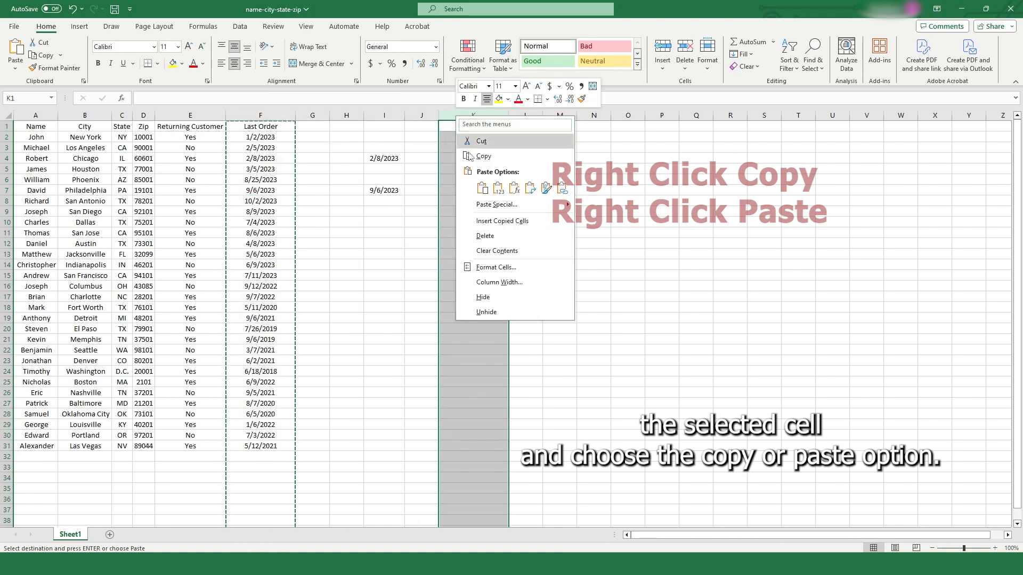
click(482, 188)
click(624, 266)
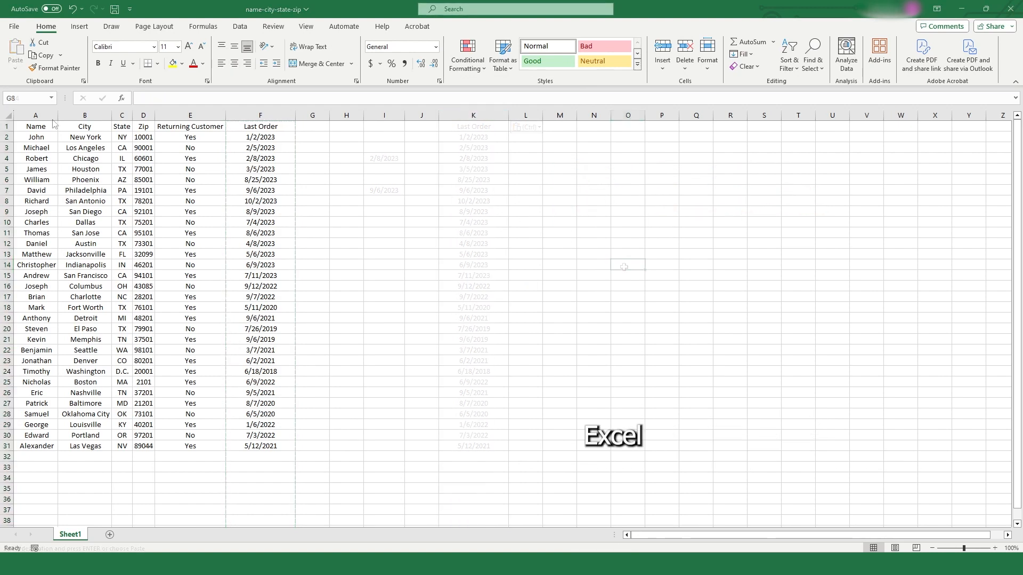
Step: Insert a new column before the Name column and give it the header Customer Number
right_click(52, 117)
click(78, 224)
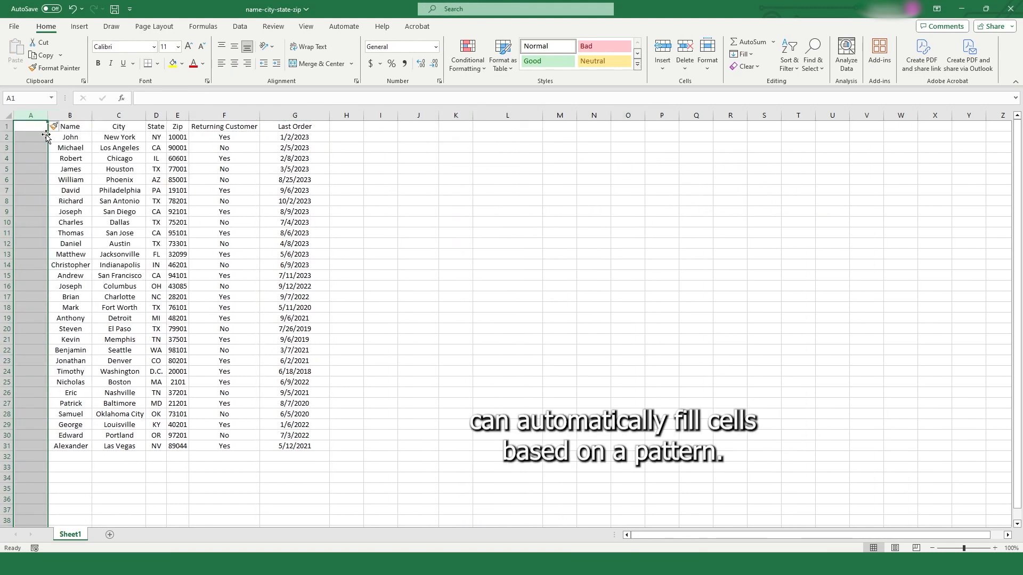
click(55, 127)
text(Customer Number)
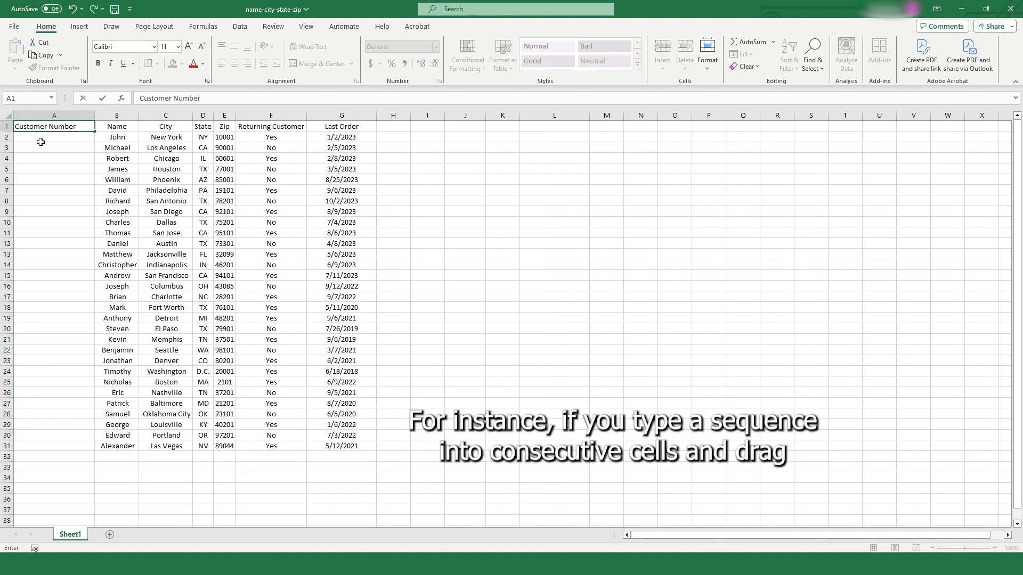
key(Return)
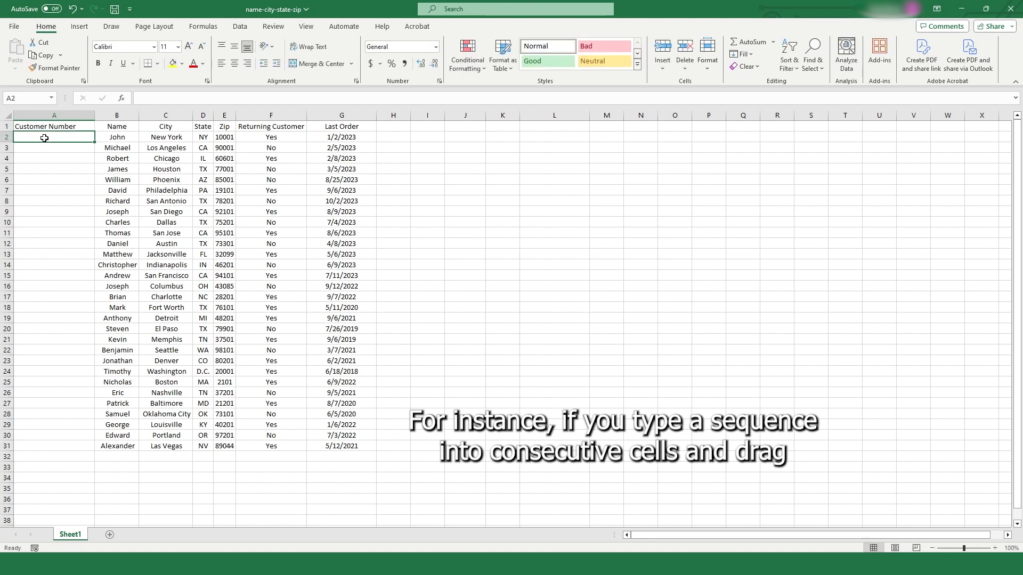
Step: Enter 1, 2 and 3 in cells A2 to A4 and autofill the number sequence down to A31
text(1)
key(Return)
text(2)
key(Return)
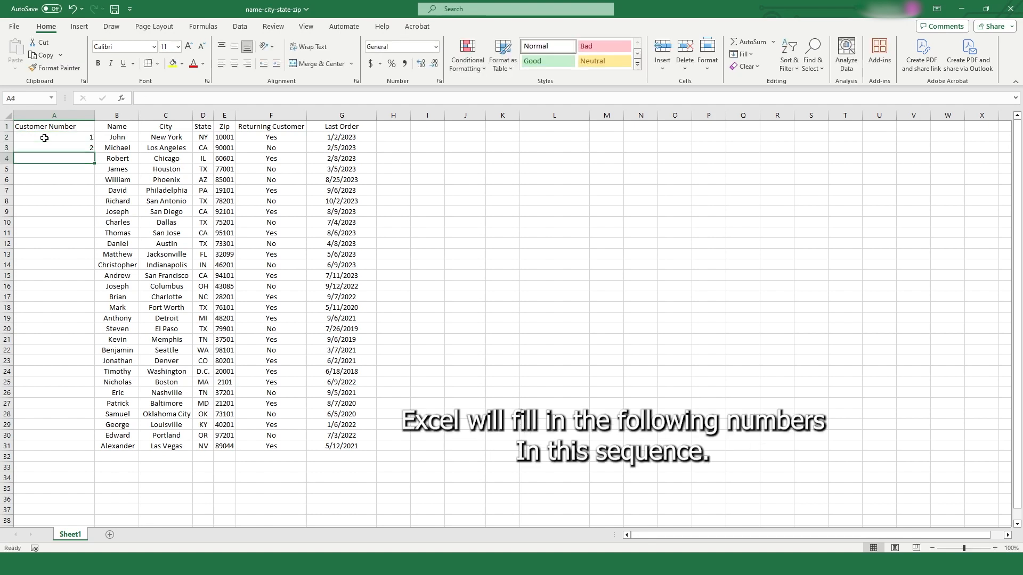
text(3)
key(Return)
drag(56, 137, 96, 452)
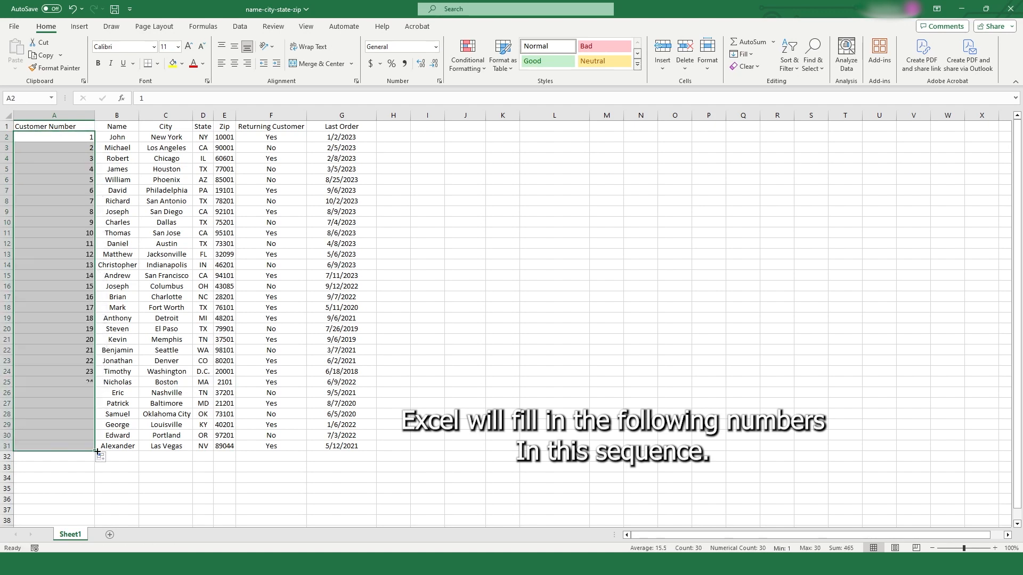
click(503, 309)
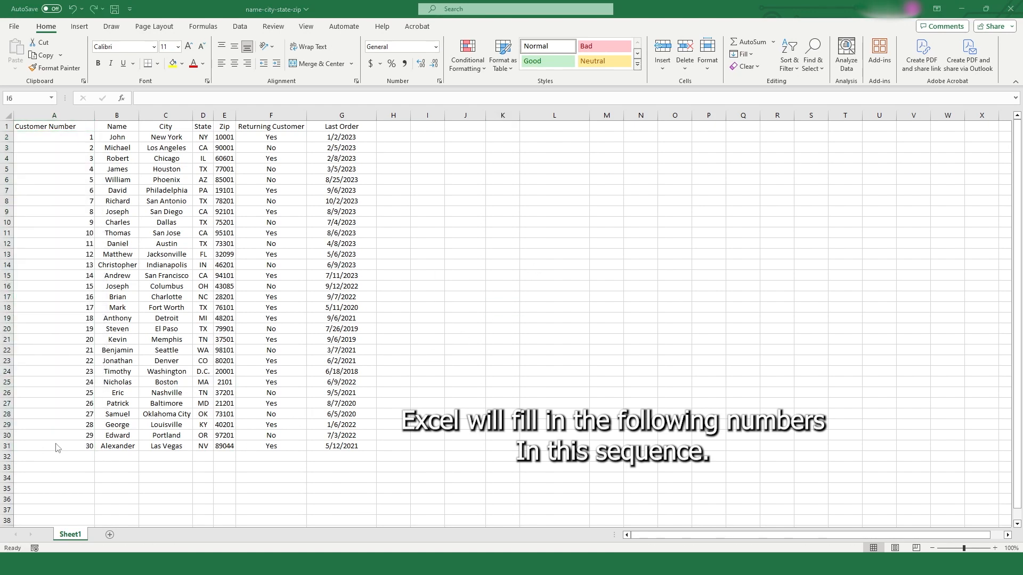
Step: Set the font of columns A through G to Aptos at size 16
click(79, 111)
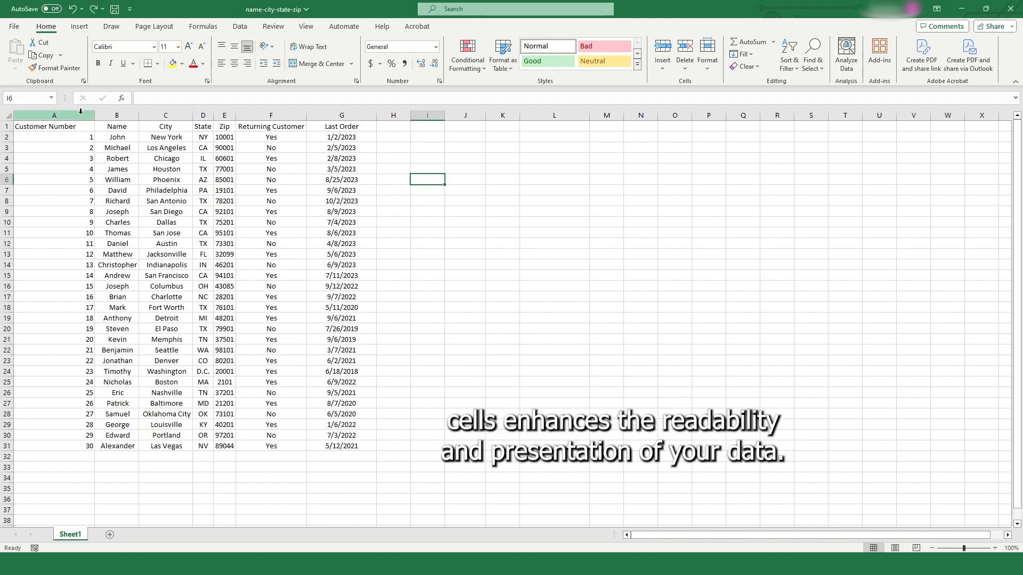
drag(81, 115, 332, 114)
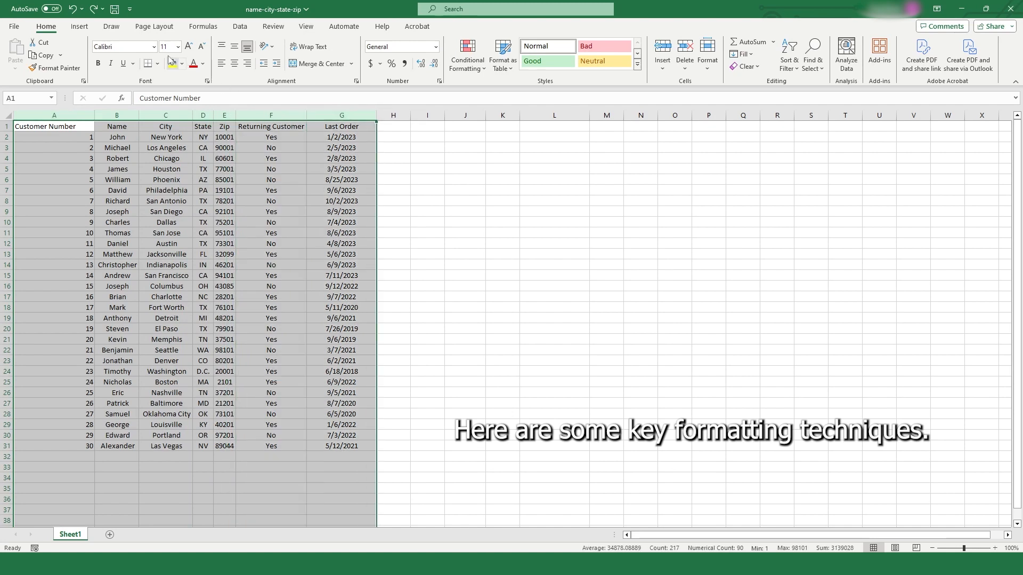
click(154, 47)
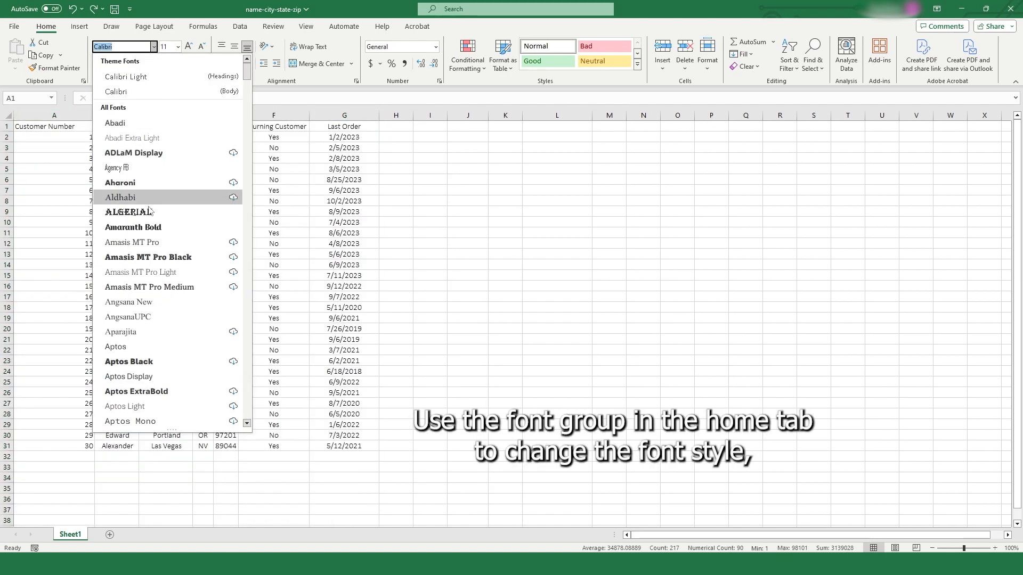
click(148, 346)
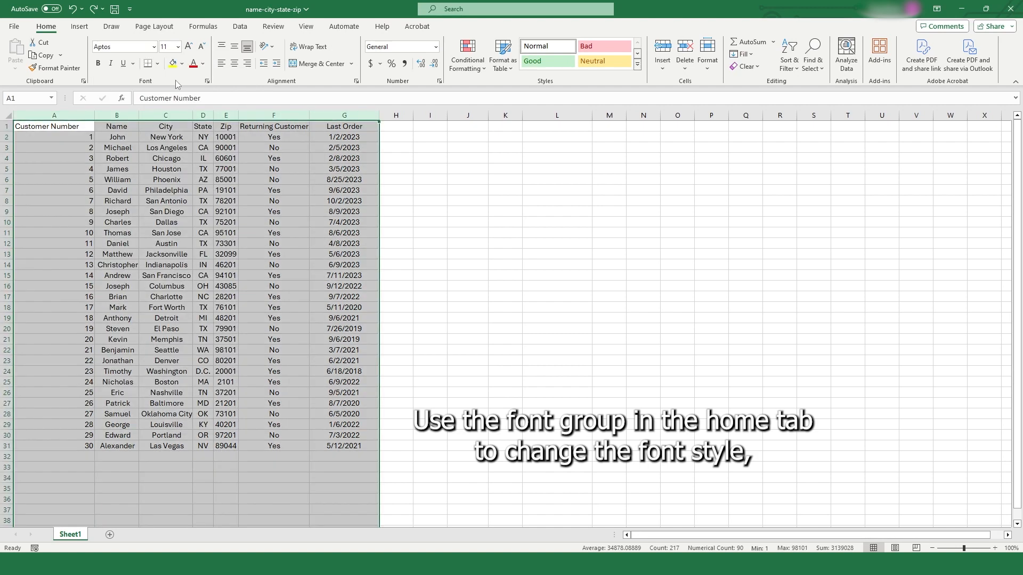
click(179, 47)
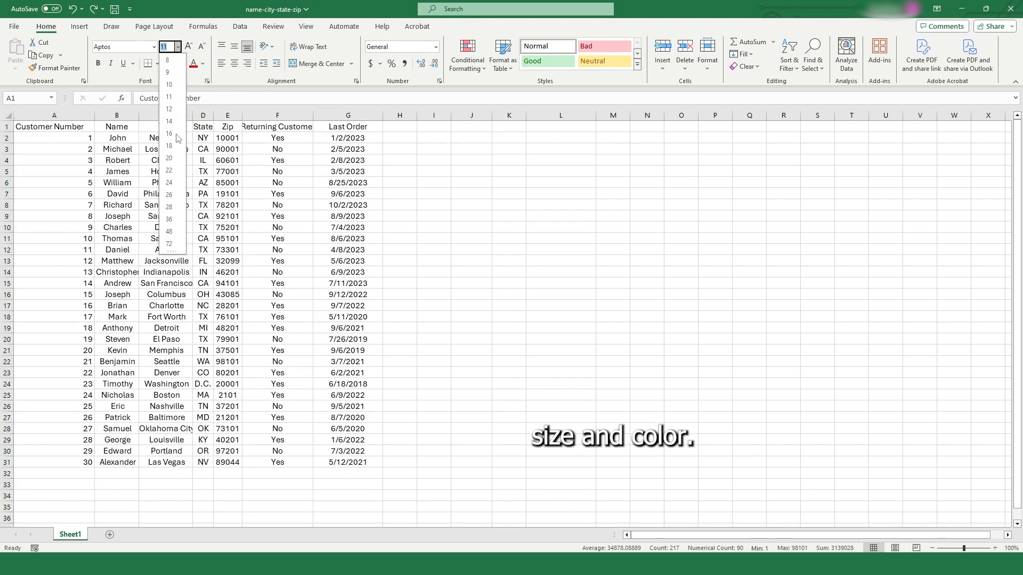
click(169, 134)
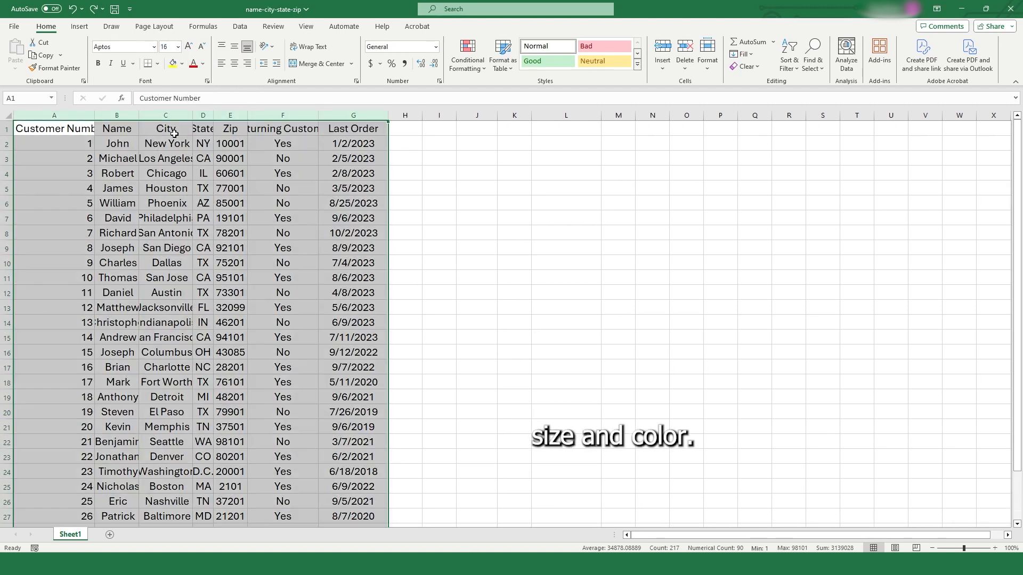
Step: Change the font color of the Last Order column to the standard red
click(358, 115)
click(202, 64)
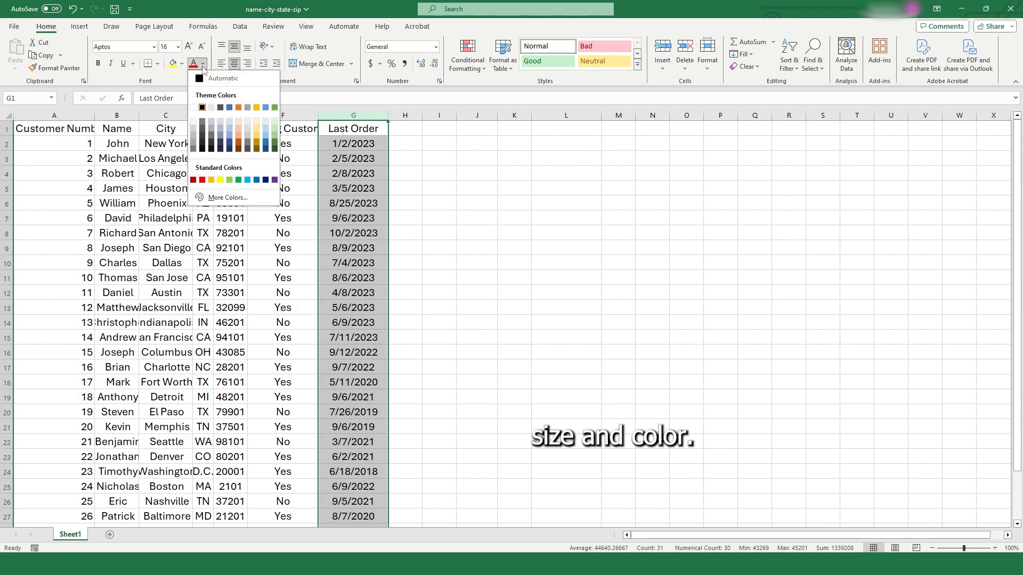
click(202, 177)
click(404, 170)
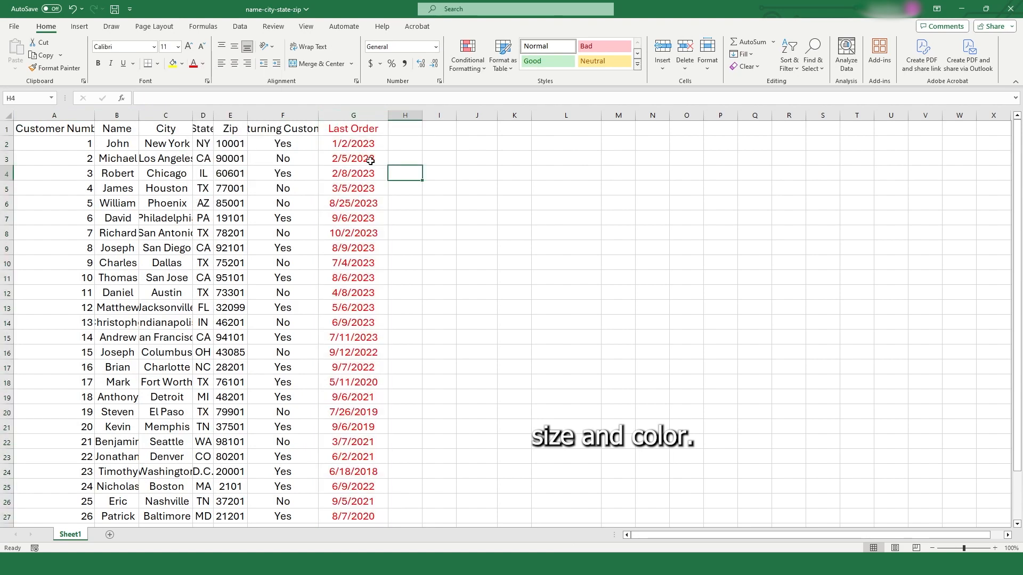
Step: AutoFit the column widths across the entire sheet
click(8, 116)
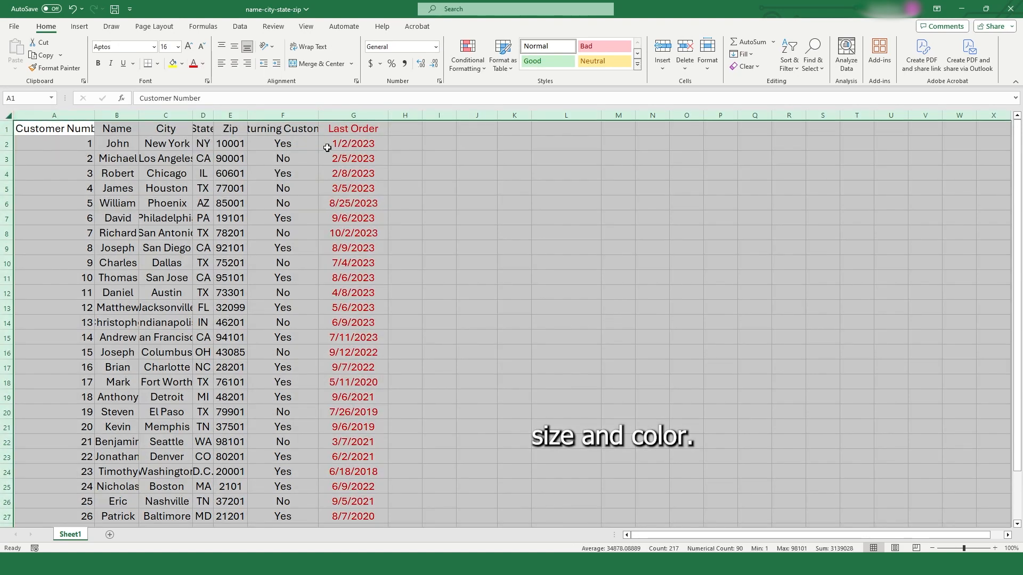
click(707, 59)
click(740, 148)
click(544, 163)
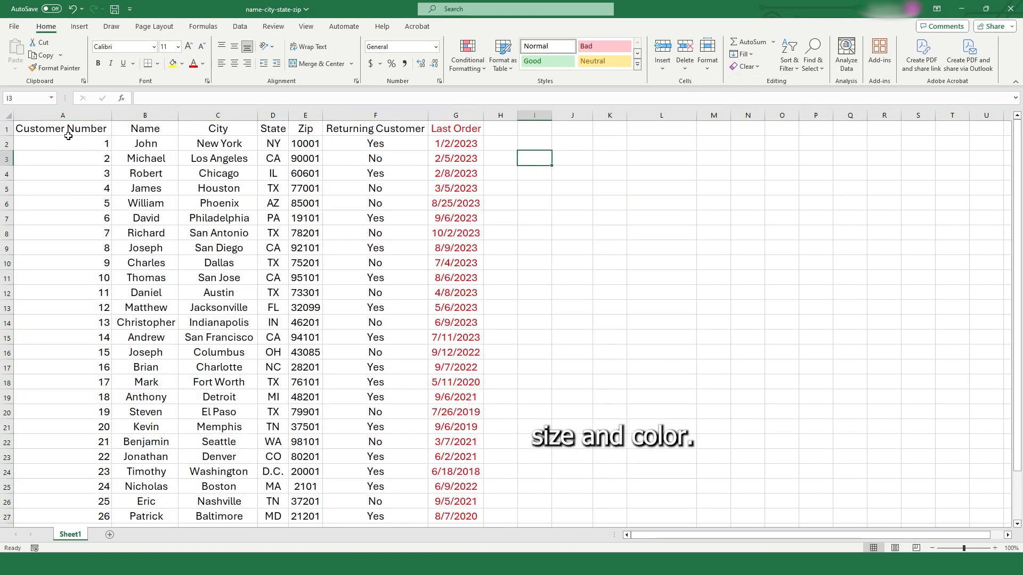
Step: Make the header text in row 1 bold, italic and underlined
click(7, 128)
click(101, 67)
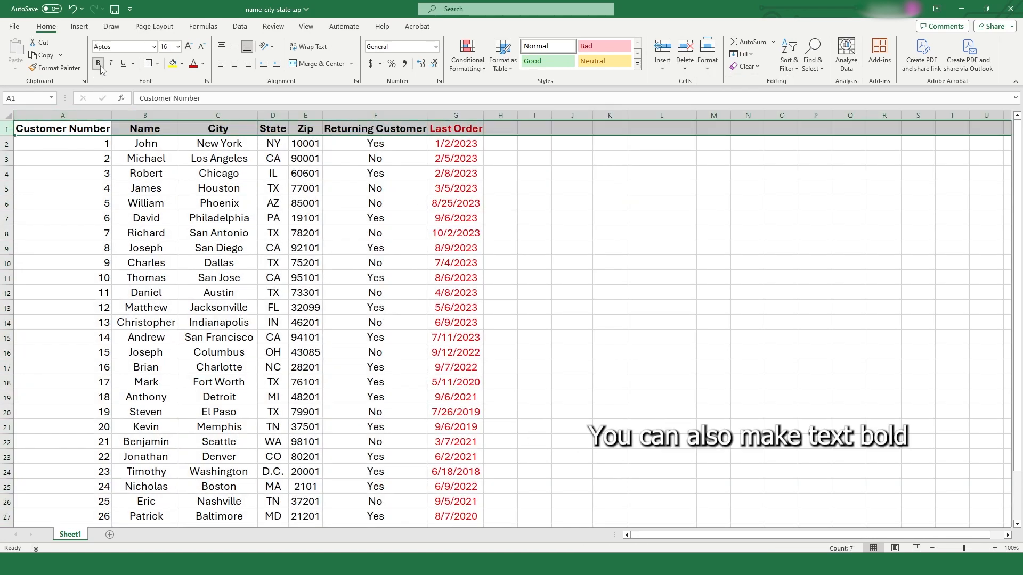
click(111, 64)
click(123, 64)
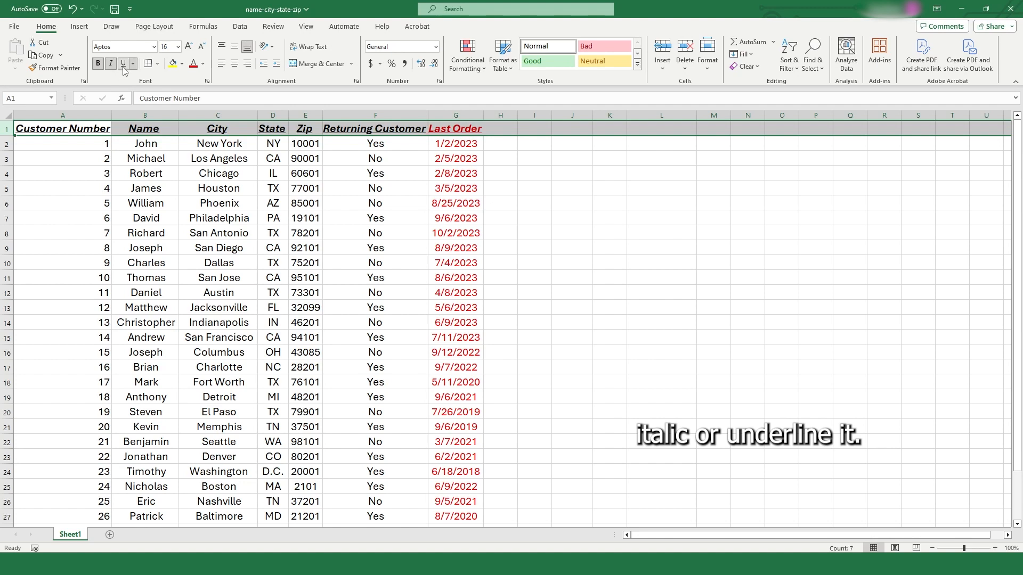
click(747, 234)
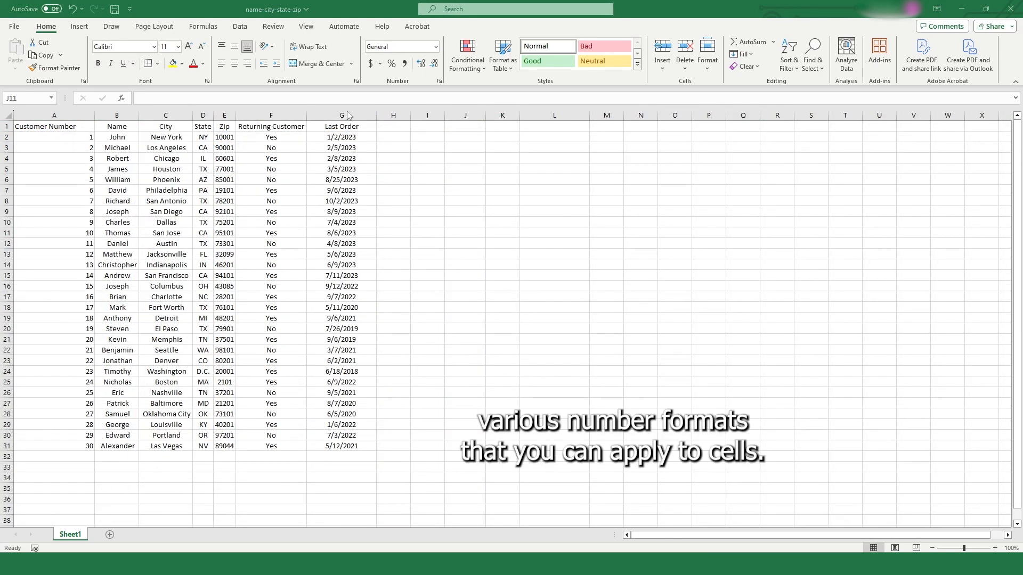
Step: Format the Last Order column as a date using the 2012-03-14 type
right_click(348, 114)
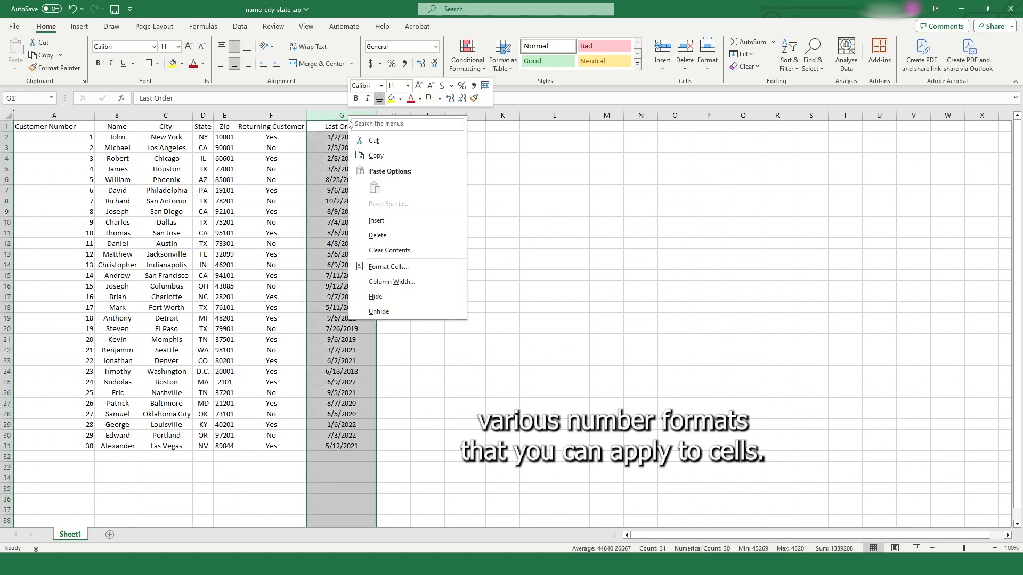
click(364, 267)
drag(336, 140, 508, 139)
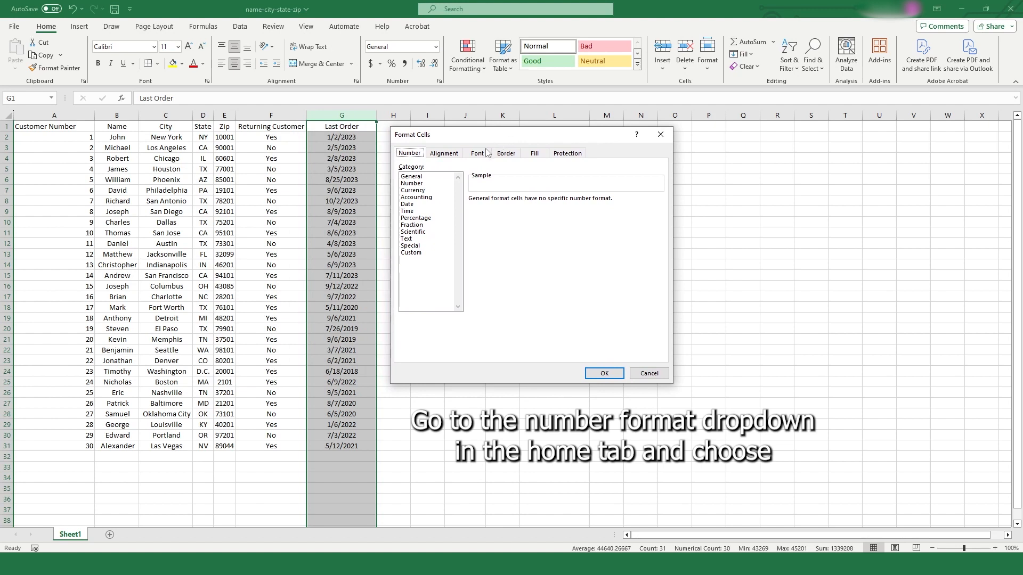
click(408, 204)
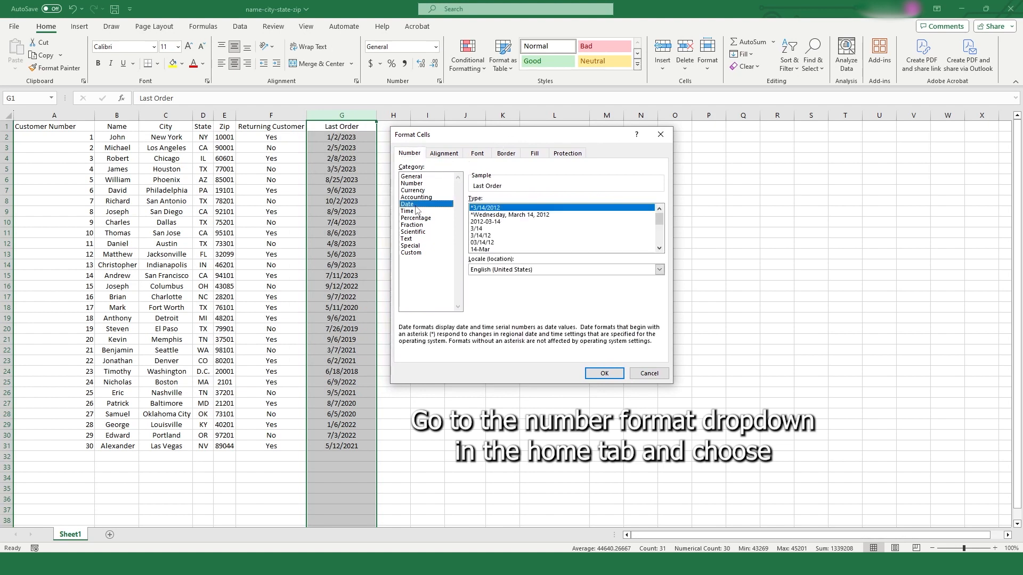
click(488, 222)
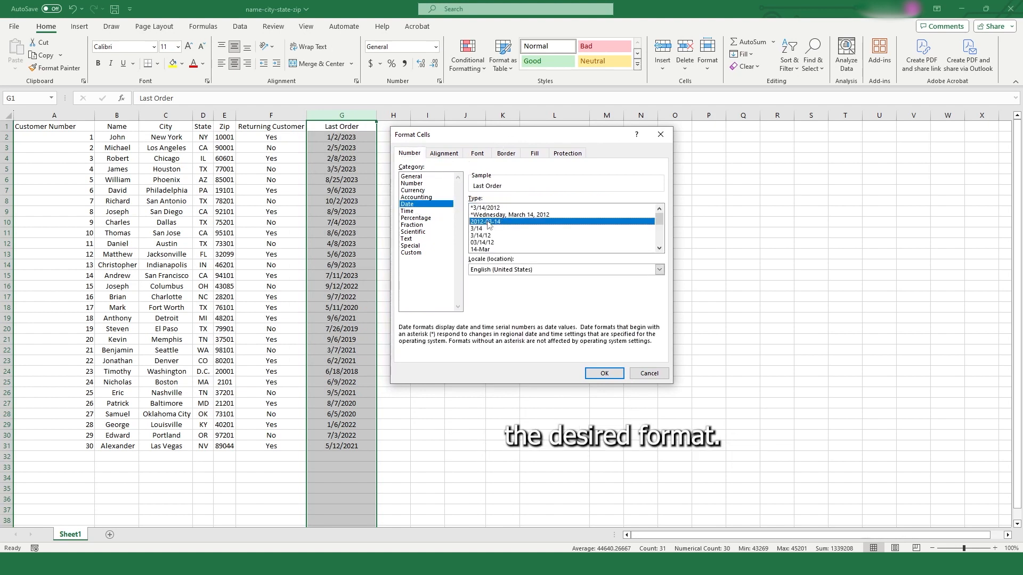
click(595, 373)
click(441, 206)
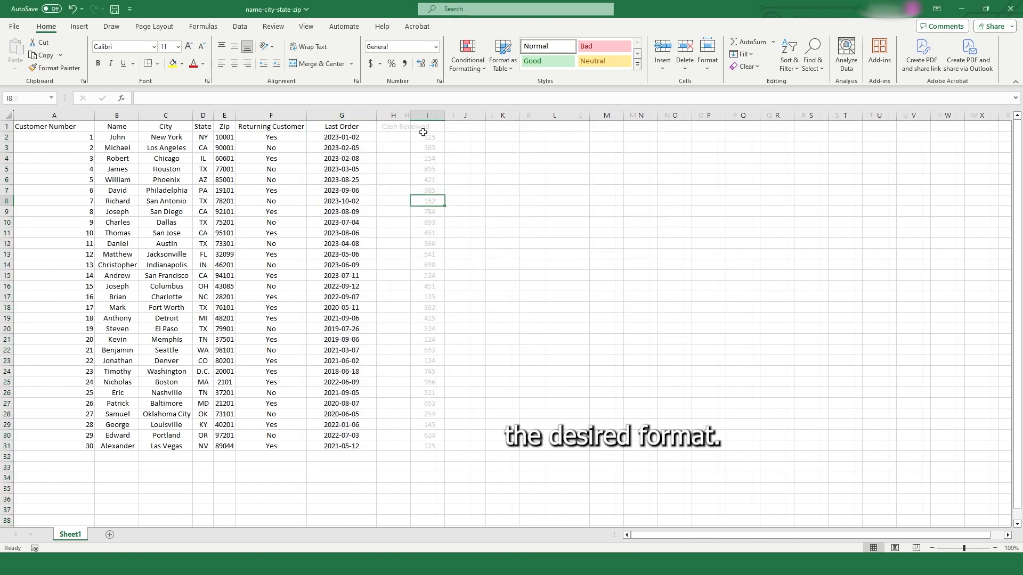
Step: Format the Cash Received column as currency with the $ symbol, two decimal places and the -$1,234.10 negative style
right_click(421, 116)
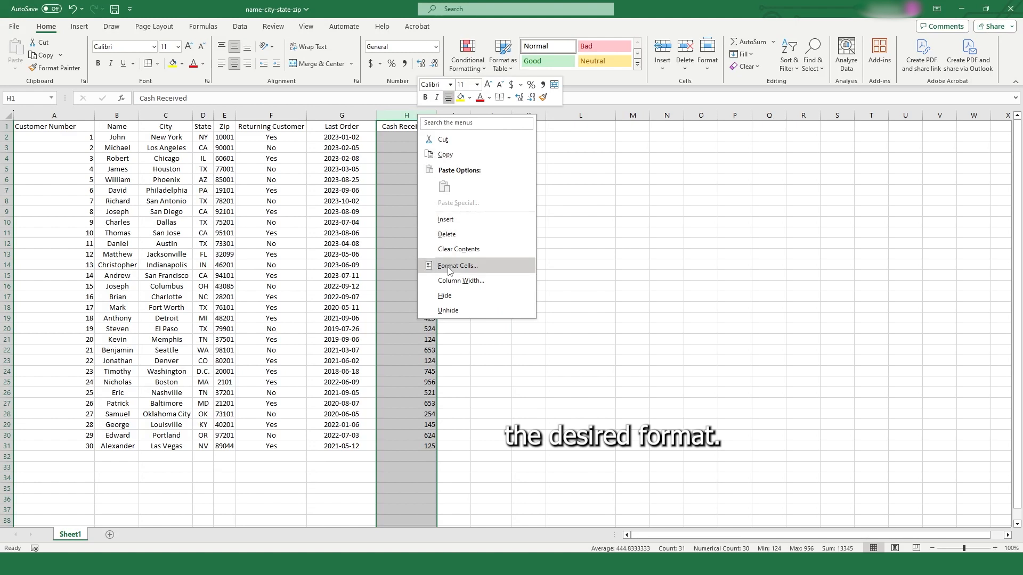
click(453, 266)
click(341, 195)
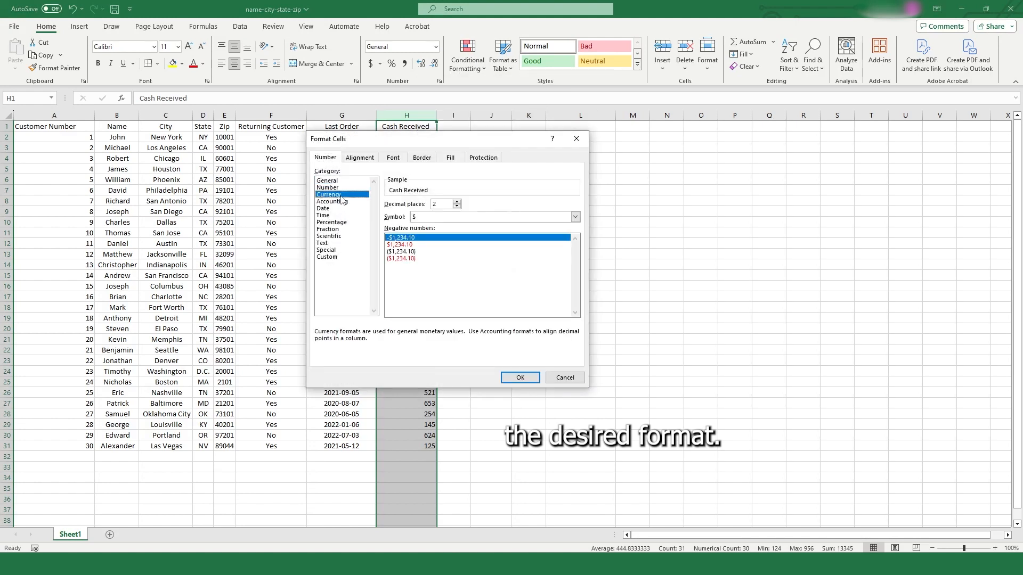
click(430, 240)
click(510, 377)
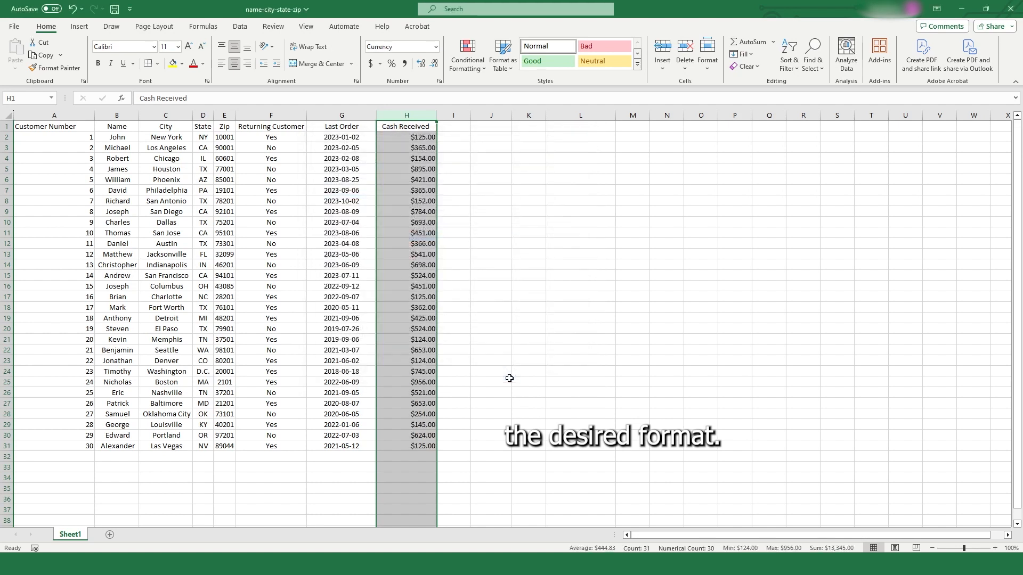
click(542, 298)
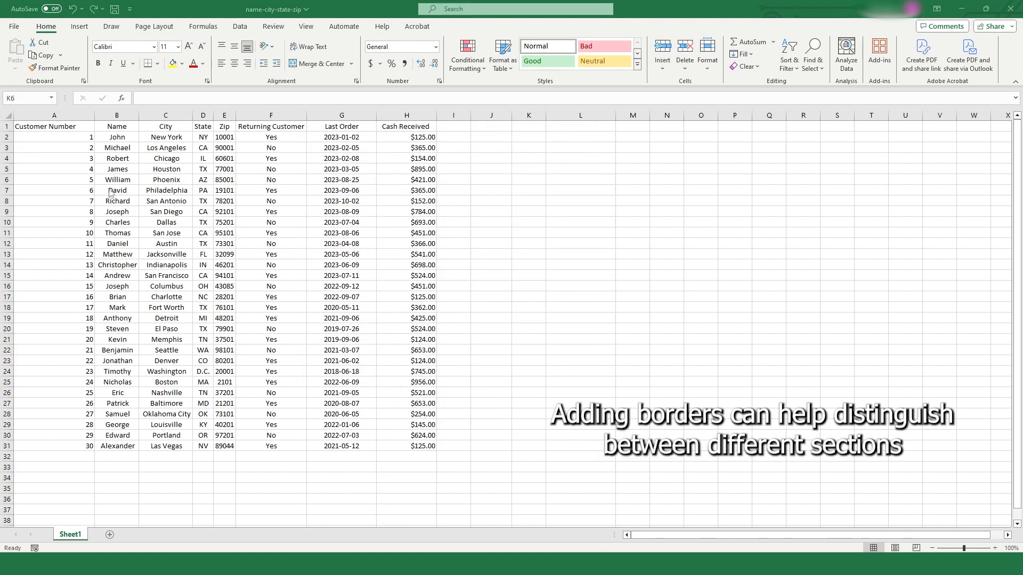
Step: Add outline and inside borders in the automatic color to the data range A1:H31
drag(69, 126, 392, 448)
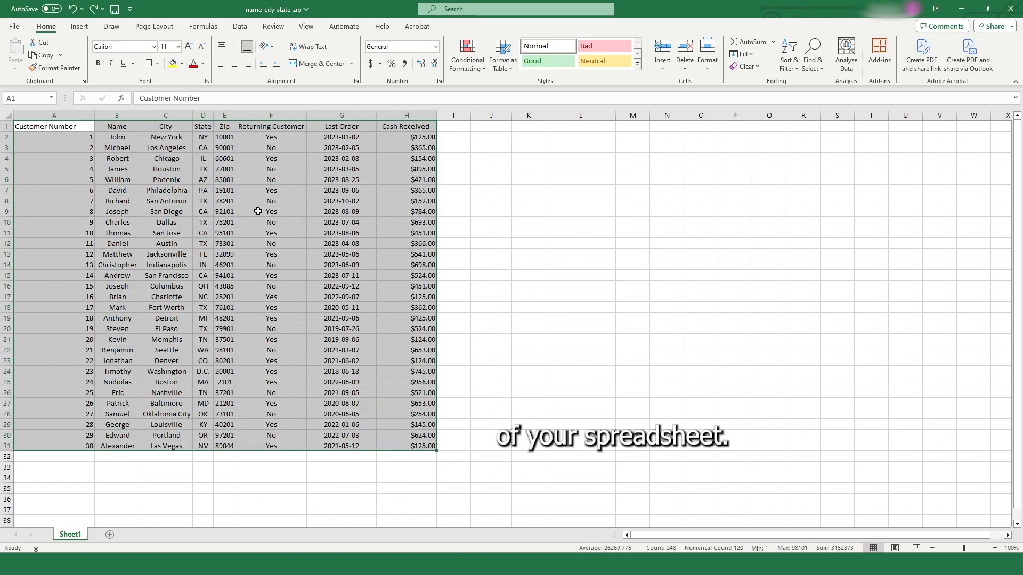
click(208, 82)
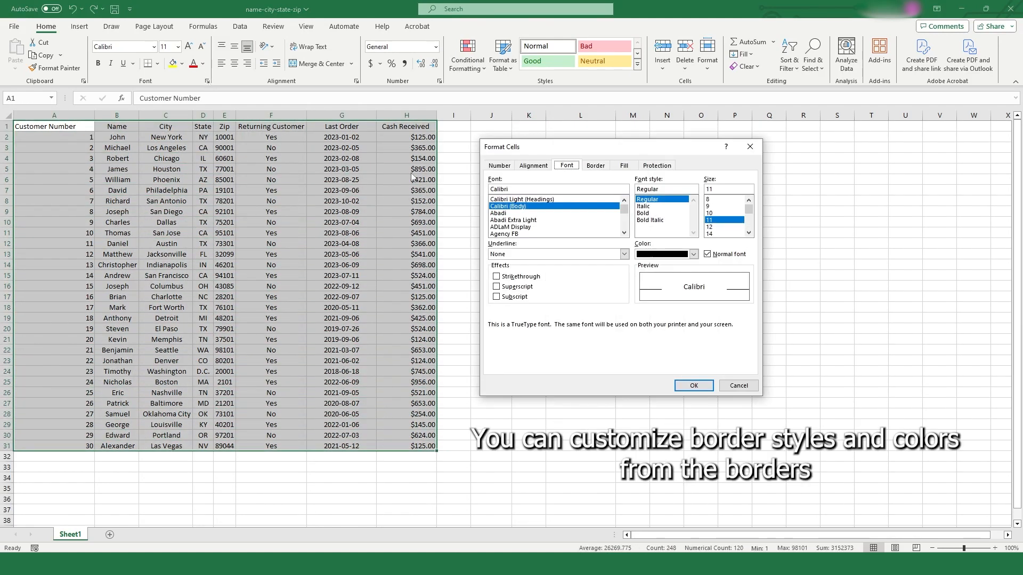
click(595, 167)
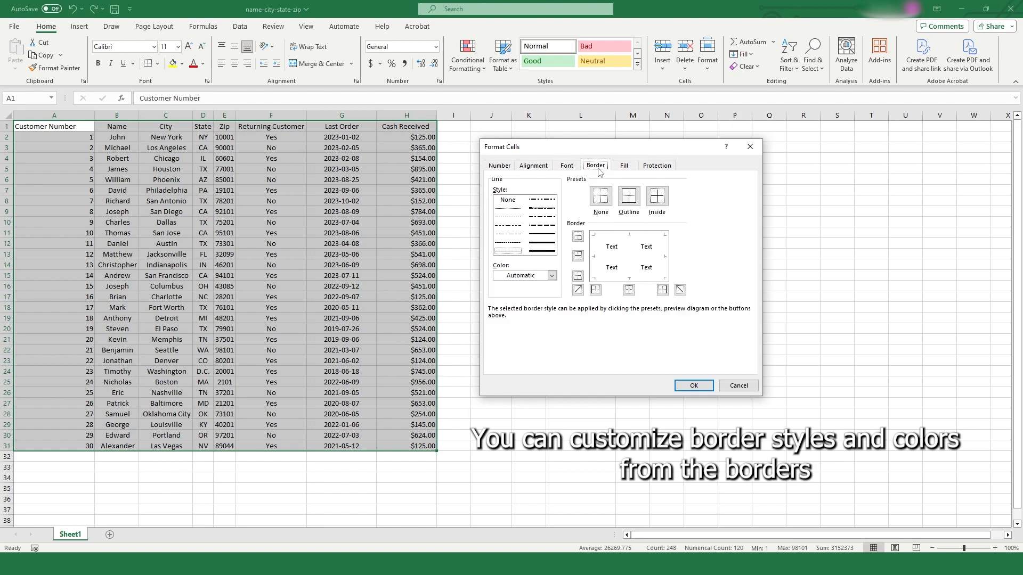
click(630, 198)
click(658, 201)
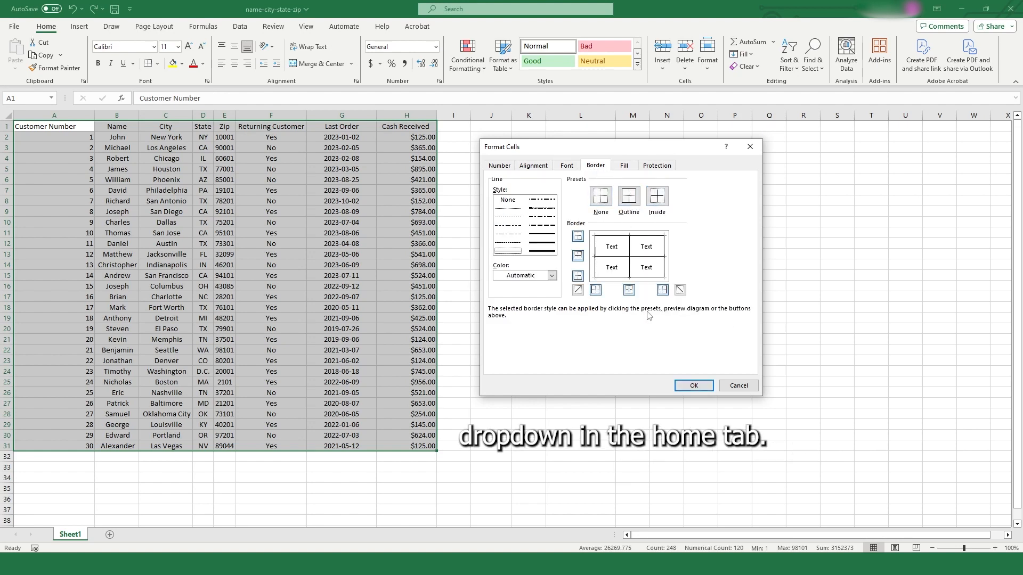
click(693, 385)
click(608, 318)
Step: Apply red outline and inside borders to the Cash Received cells H5:H14
drag(415, 169, 405, 263)
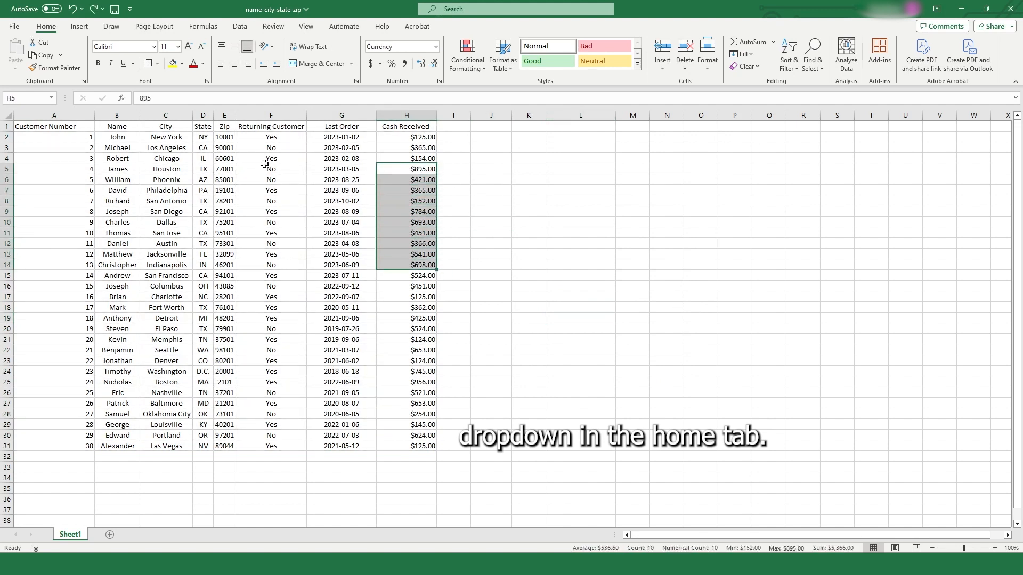
click(207, 81)
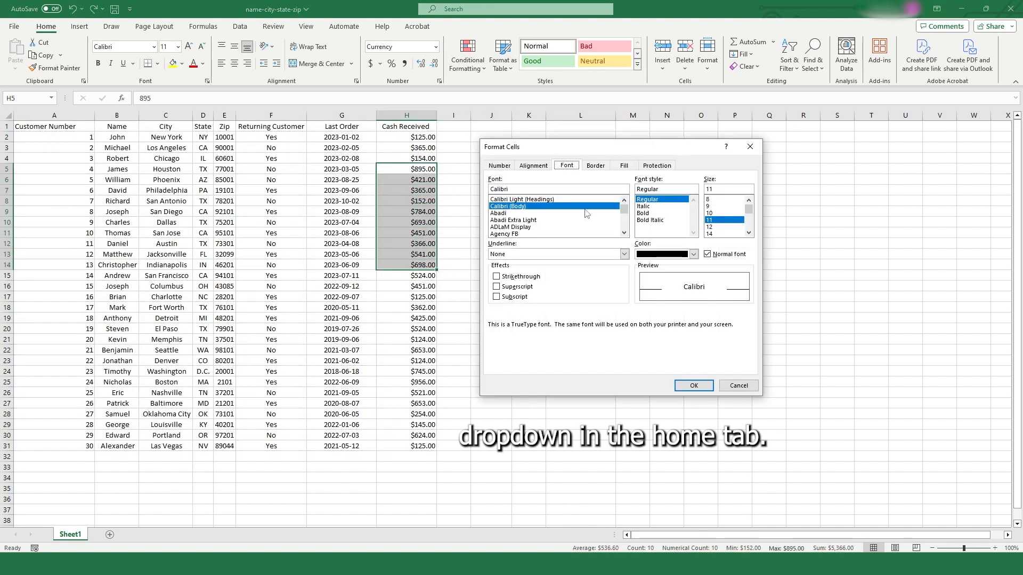
click(595, 166)
click(552, 276)
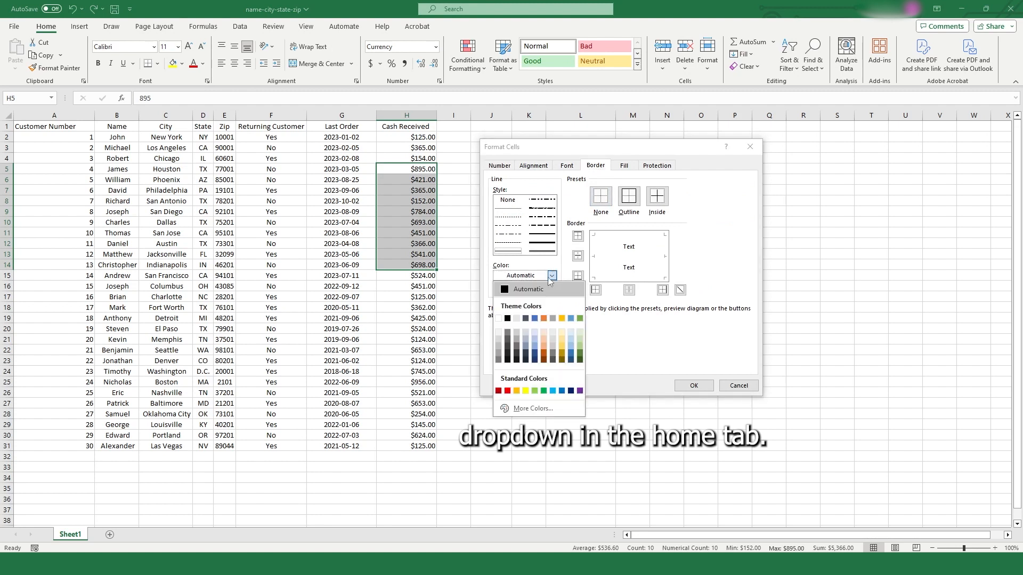
click(507, 391)
click(629, 196)
click(657, 196)
click(694, 386)
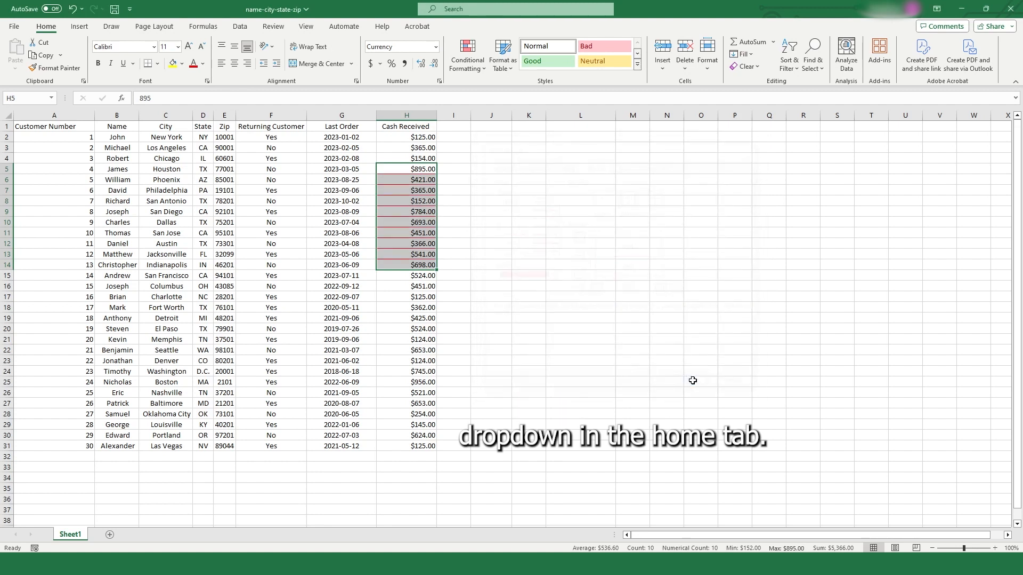
click(632, 297)
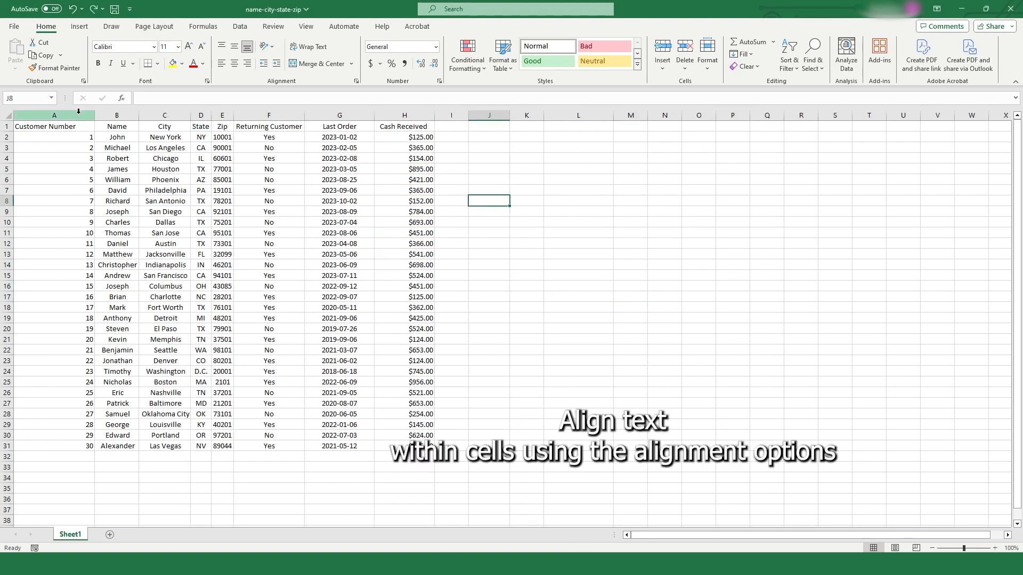
Step: Try left, center and right alignment on columns A through H, finishing with the contents centered
drag(78, 111, 421, 116)
click(222, 65)
click(235, 64)
click(247, 65)
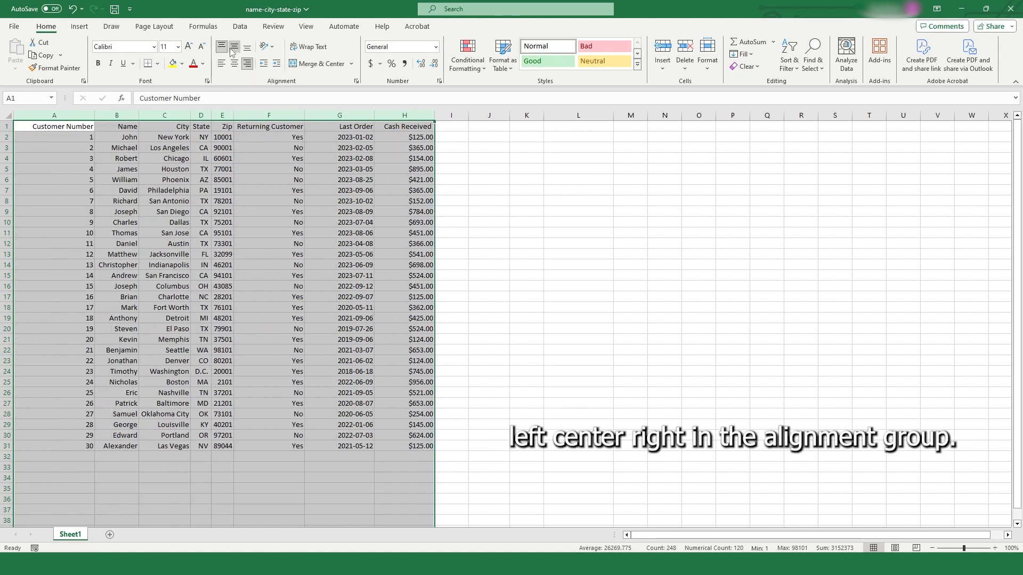
click(246, 48)
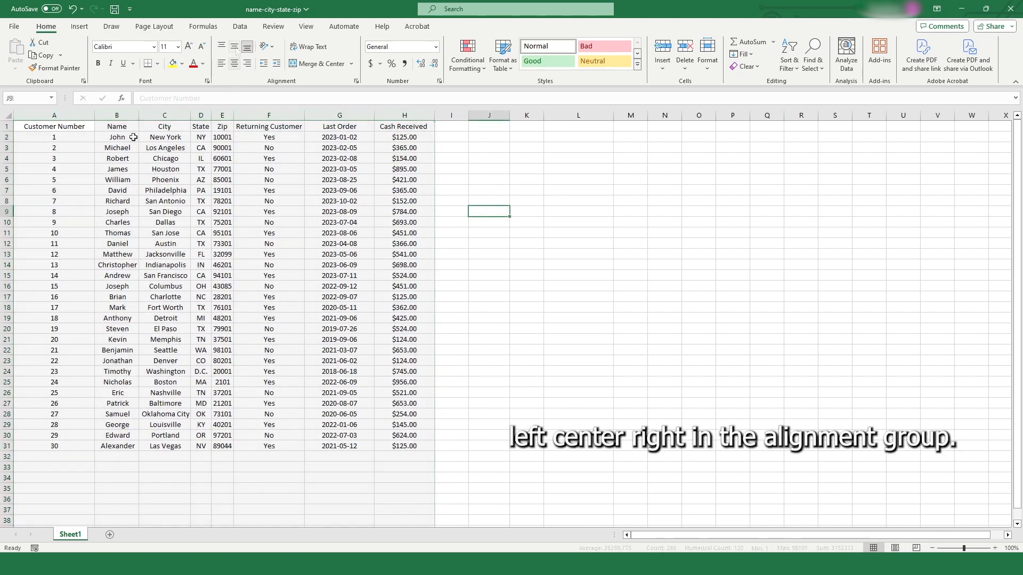
Step: Extend the customer's name in cell B2 to a longer full name and wrap the text within the cell
double_click(134, 138)
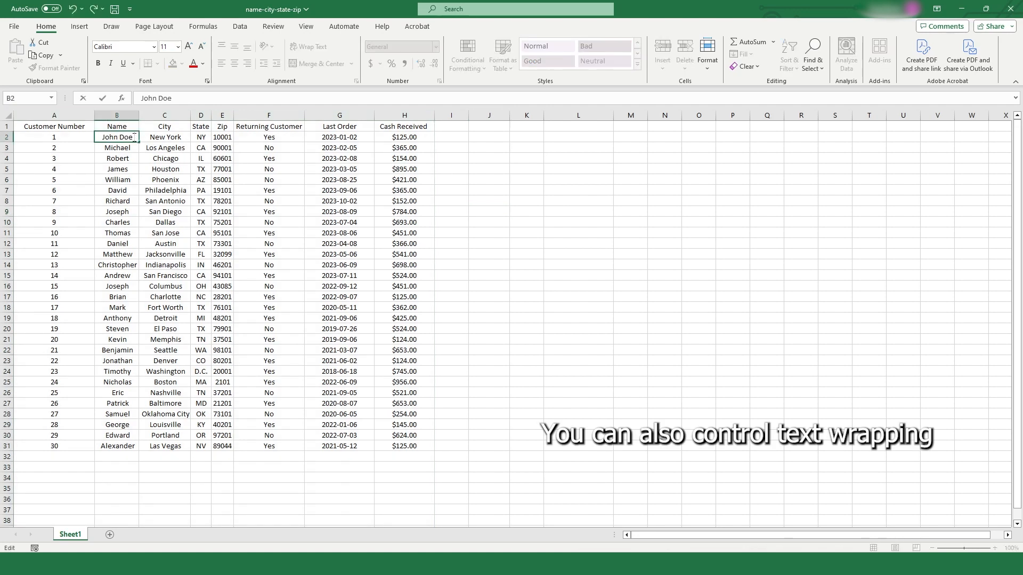
text(Smith)
click(205, 224)
click(128, 140)
click(312, 47)
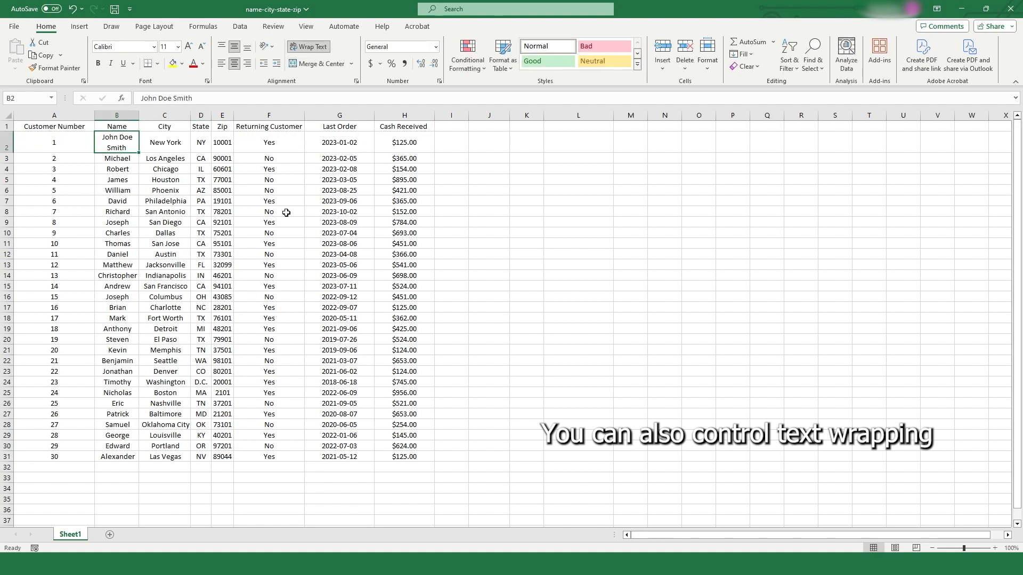
Step: Give the first customer's row, A2:H2, a yellow background fill and red text
click(269, 275)
drag(51, 140, 408, 143)
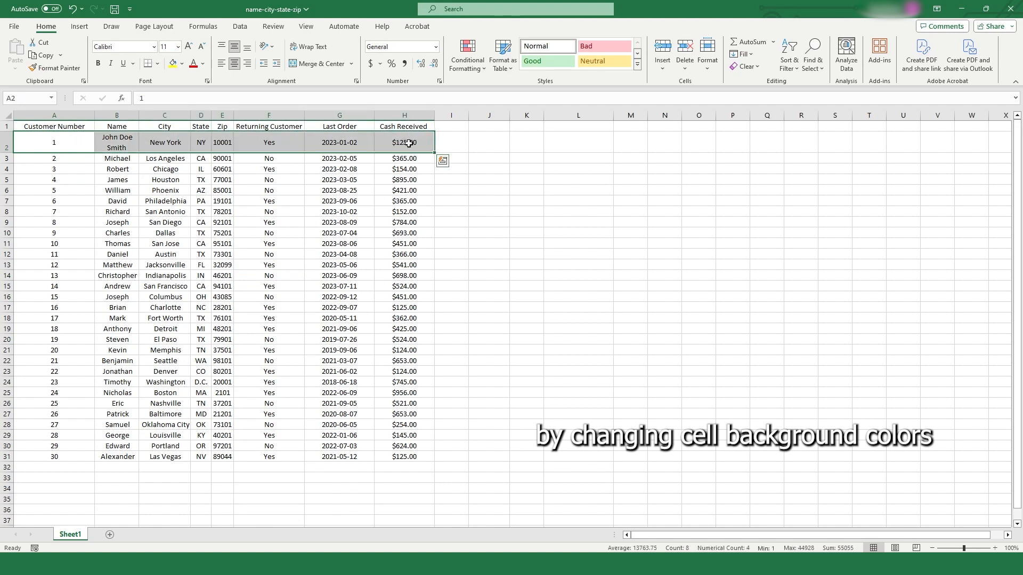
click(173, 63)
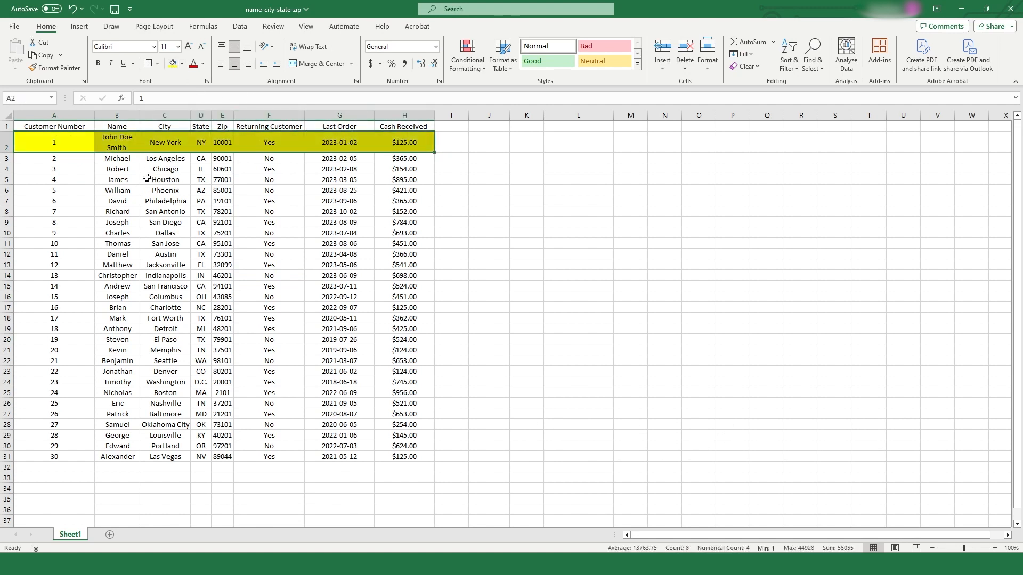
click(194, 64)
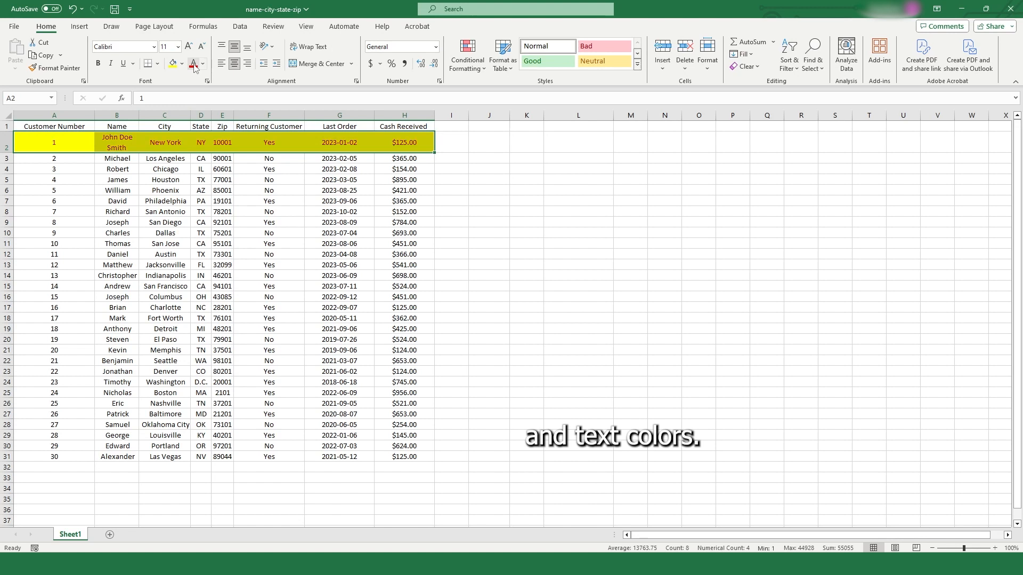
click(294, 210)
click(516, 225)
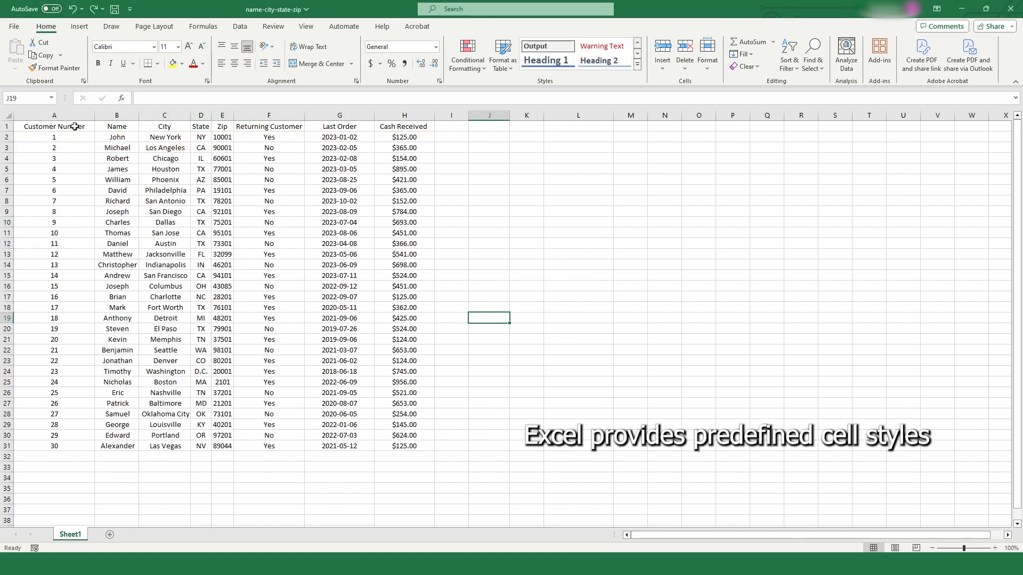
Step: Preview the heading cell styles on the data range A1:H31 without applying one
drag(74, 126, 406, 443)
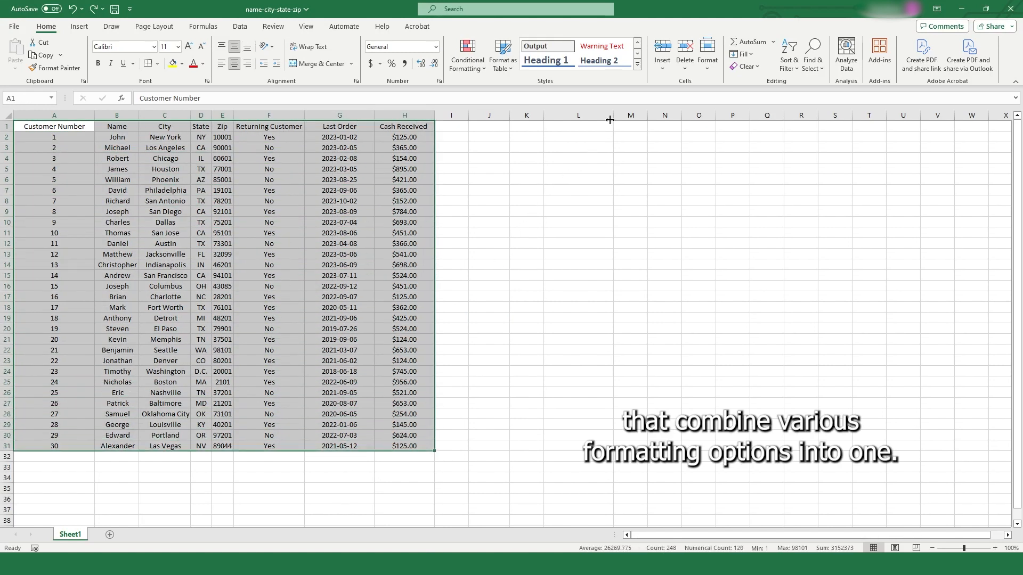
click(637, 66)
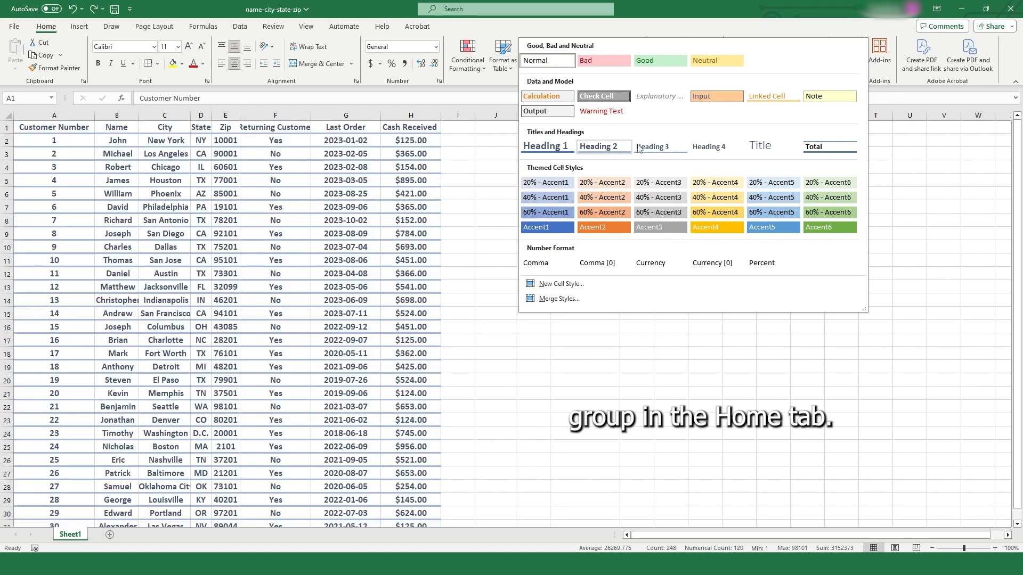
click(489, 305)
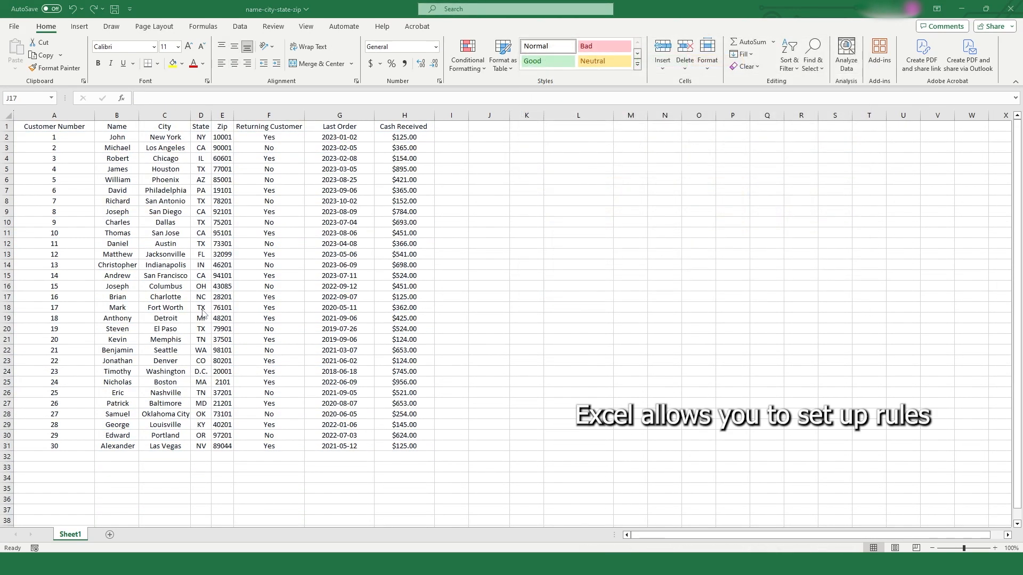
Step: Highlight duplicate values in the State column D with Light Red Fill with Dark Red Text conditional formatting
click(200, 115)
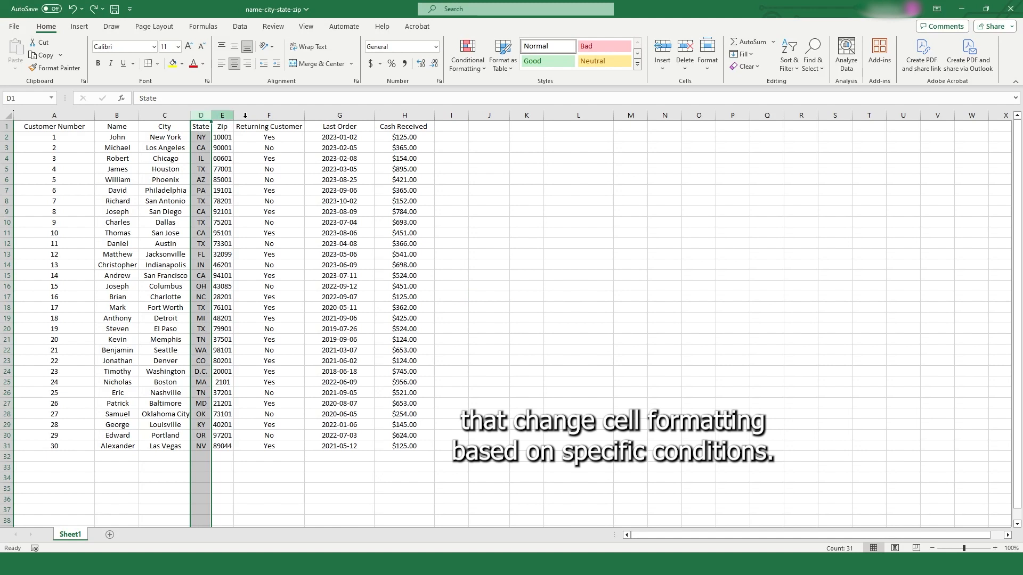
click(481, 67)
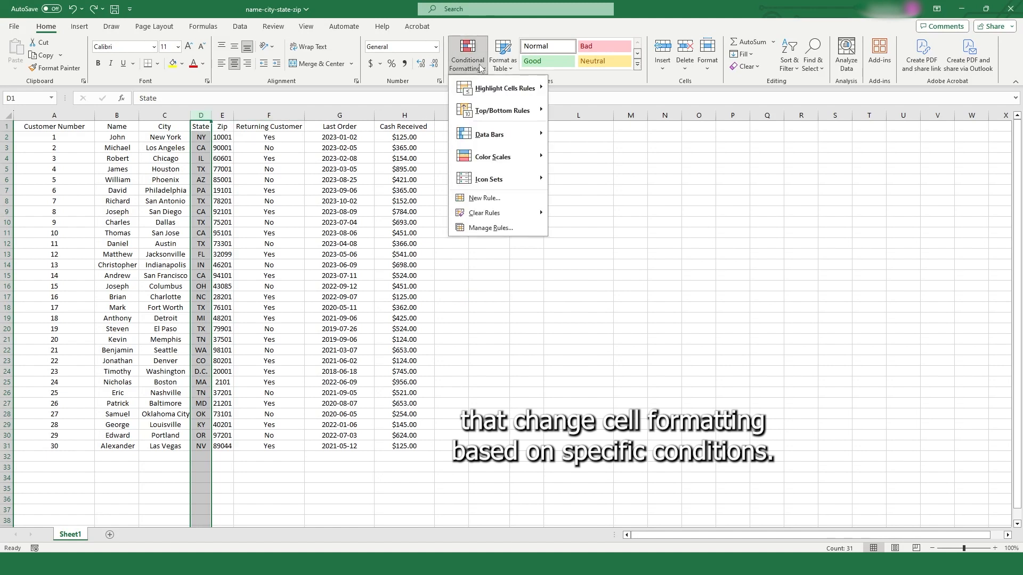
mouse_move(506, 89)
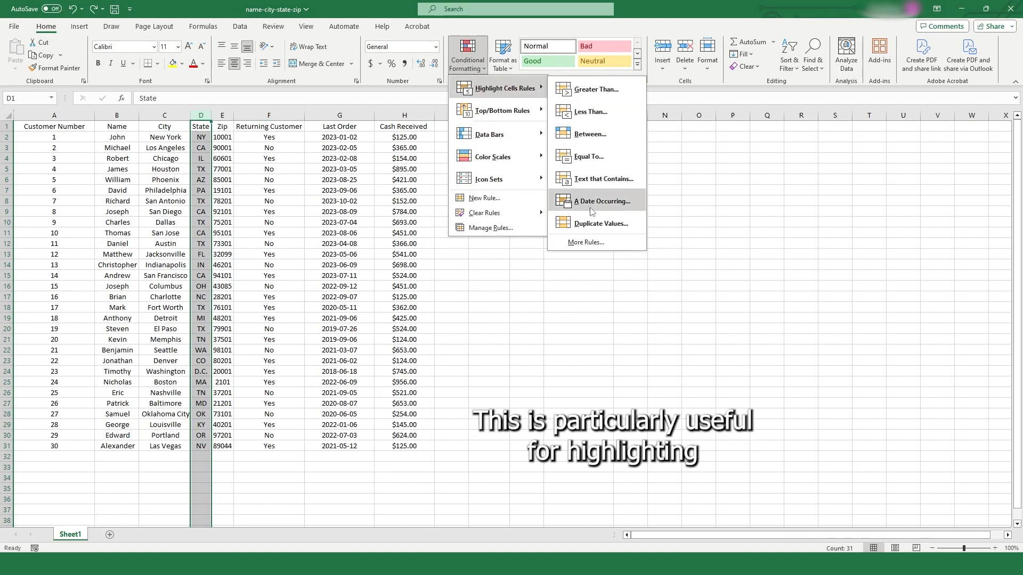
click(593, 226)
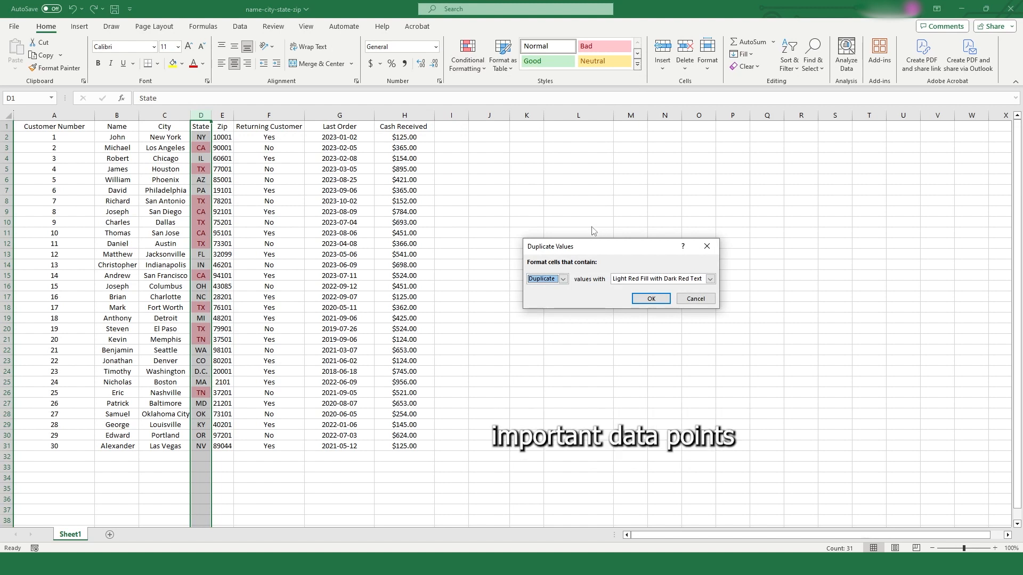
click(643, 298)
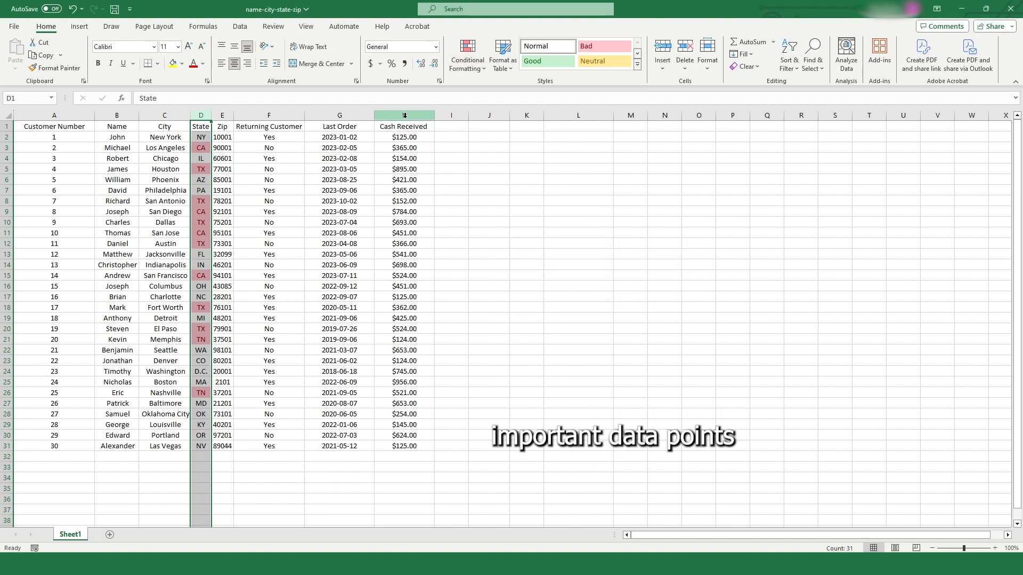
Step: Highlight Cash Received values in column H that are less than 200 with Light Red Fill with Dark Red Text
click(406, 115)
click(467, 61)
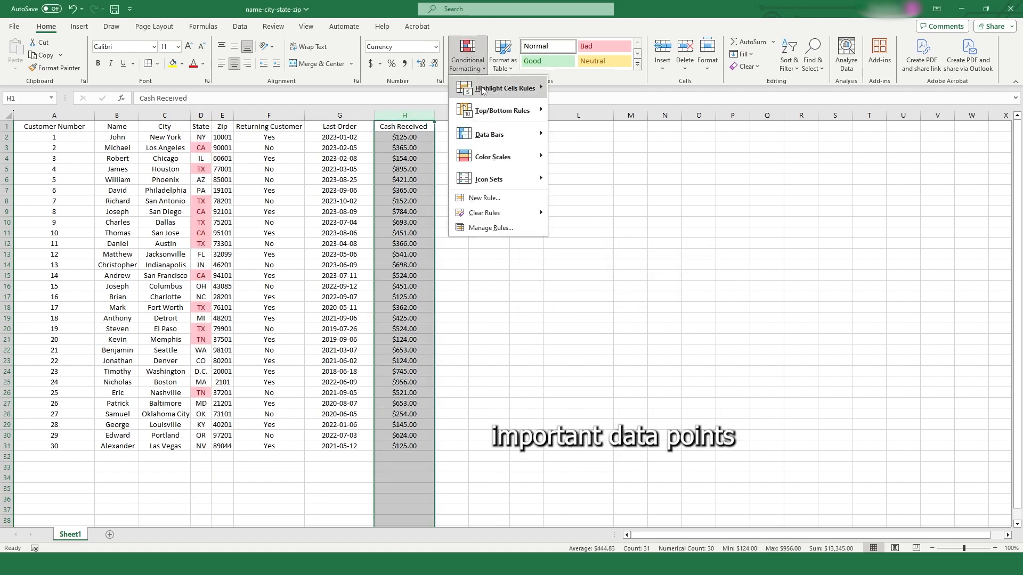
mouse_move(483, 94)
click(590, 112)
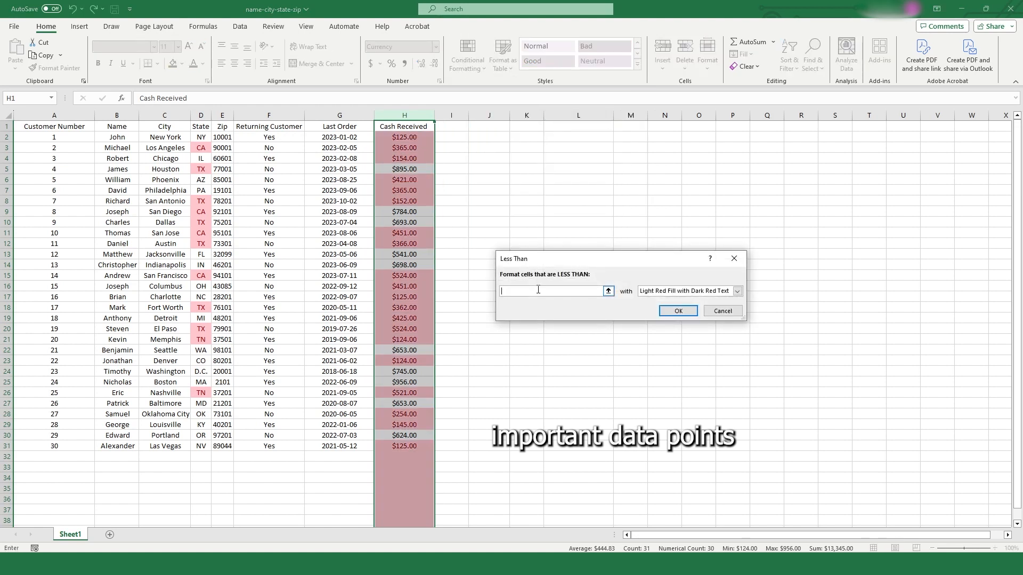
text(200)
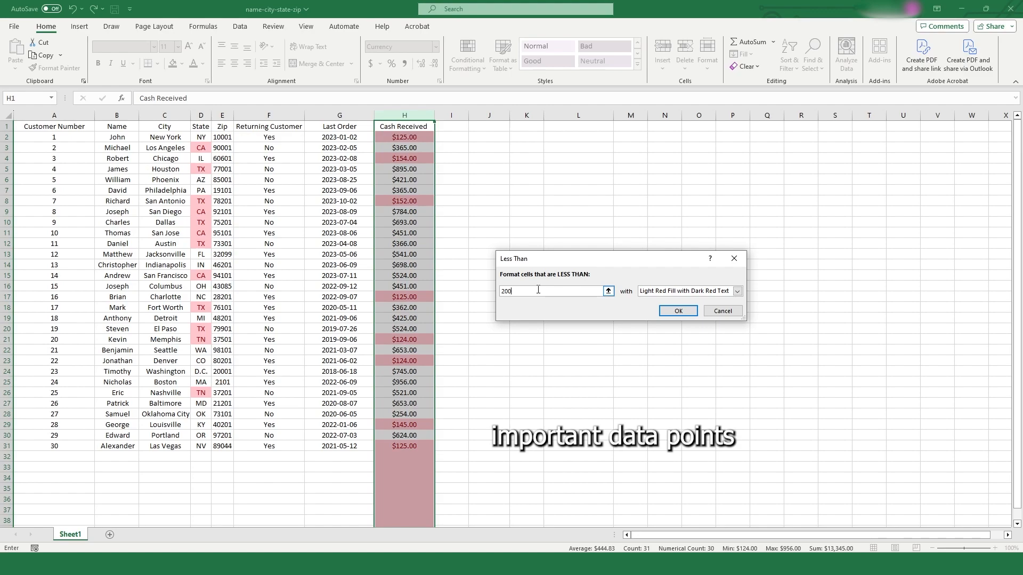
click(663, 311)
click(532, 328)
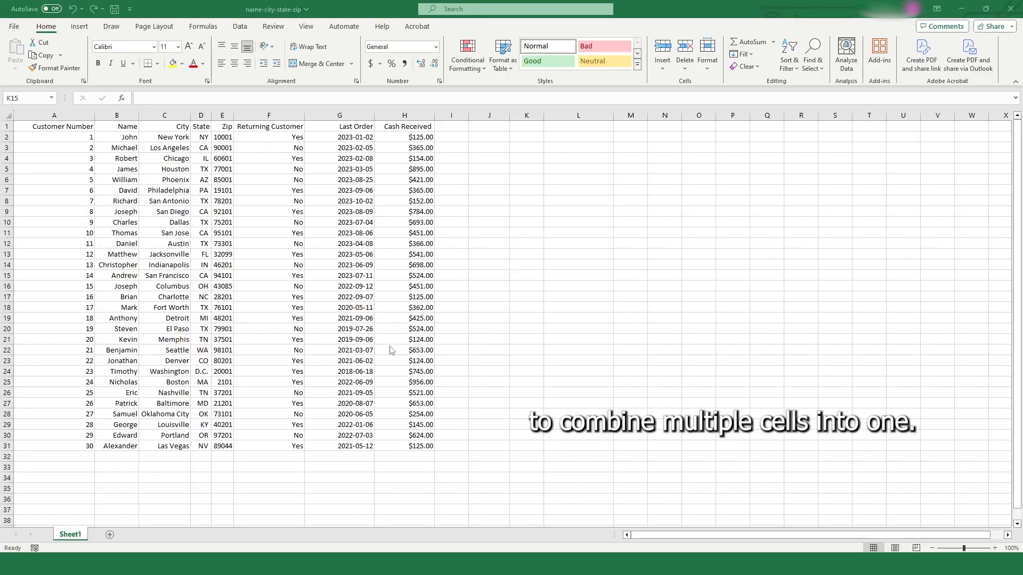
Step: Merge and center cells I2:K8 into one cell holding the vertically middle-aligned text "Monthly Report"
drag(453, 138, 525, 199)
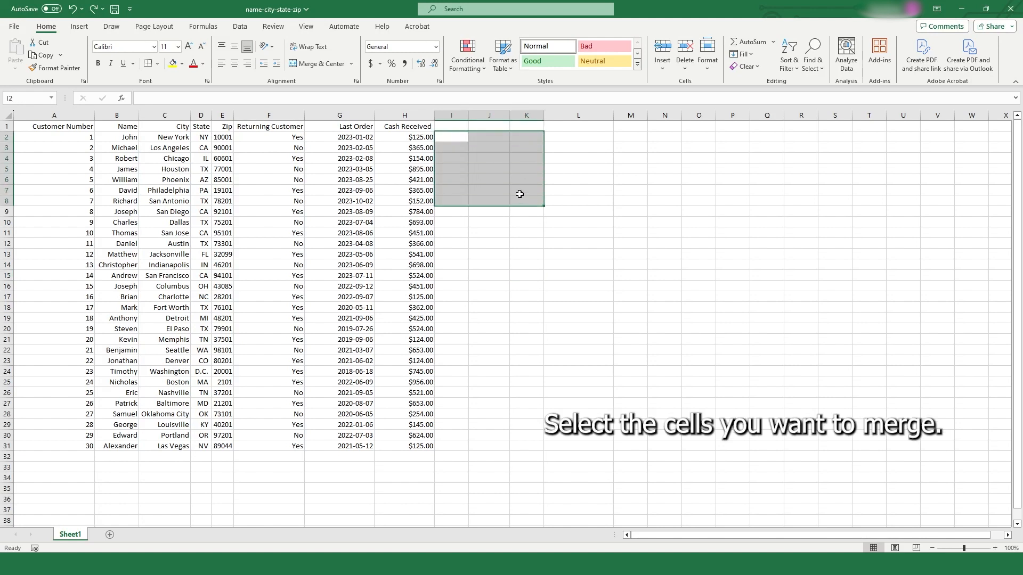
click(318, 64)
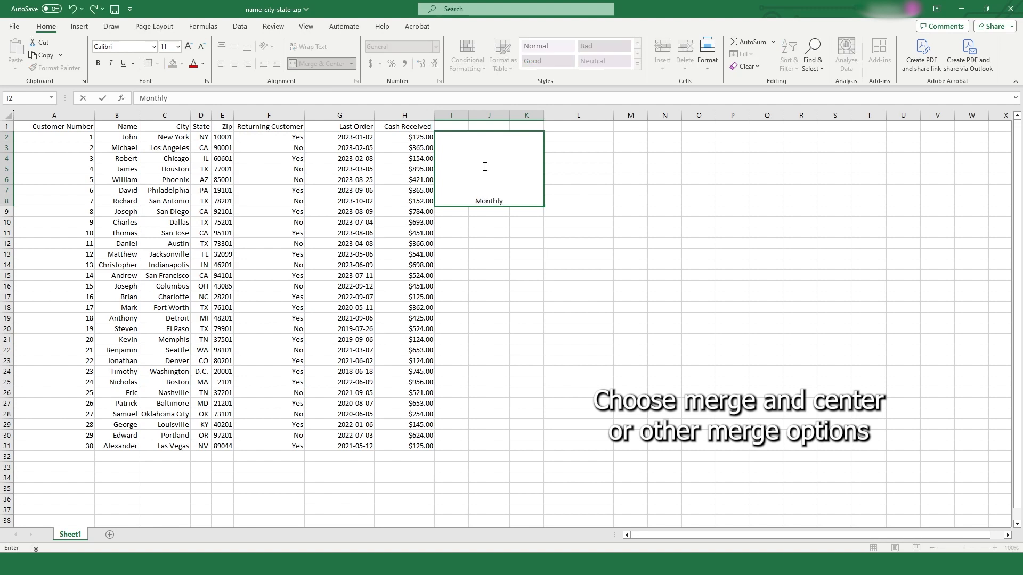
text(port)
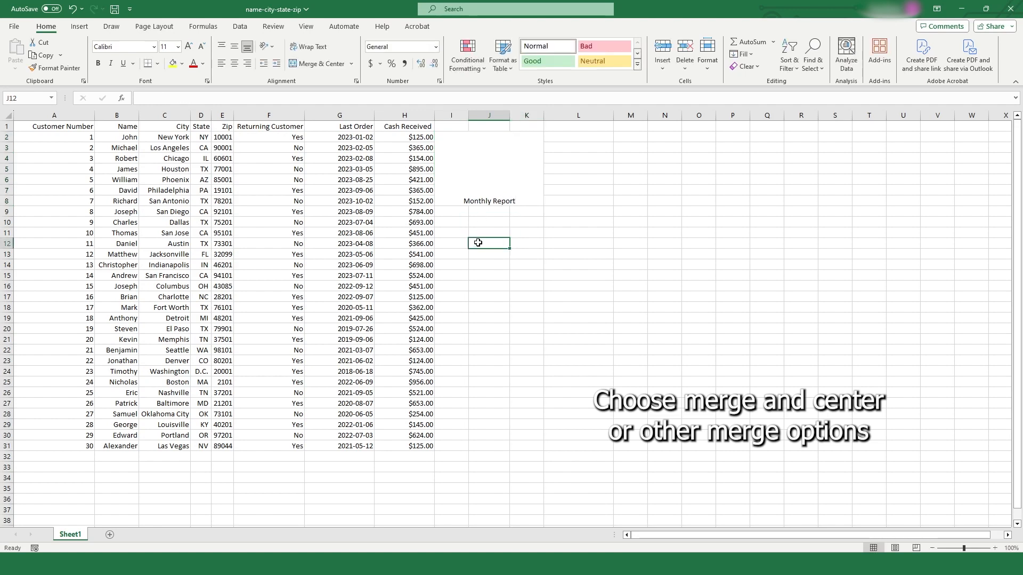
click(488, 191)
click(234, 48)
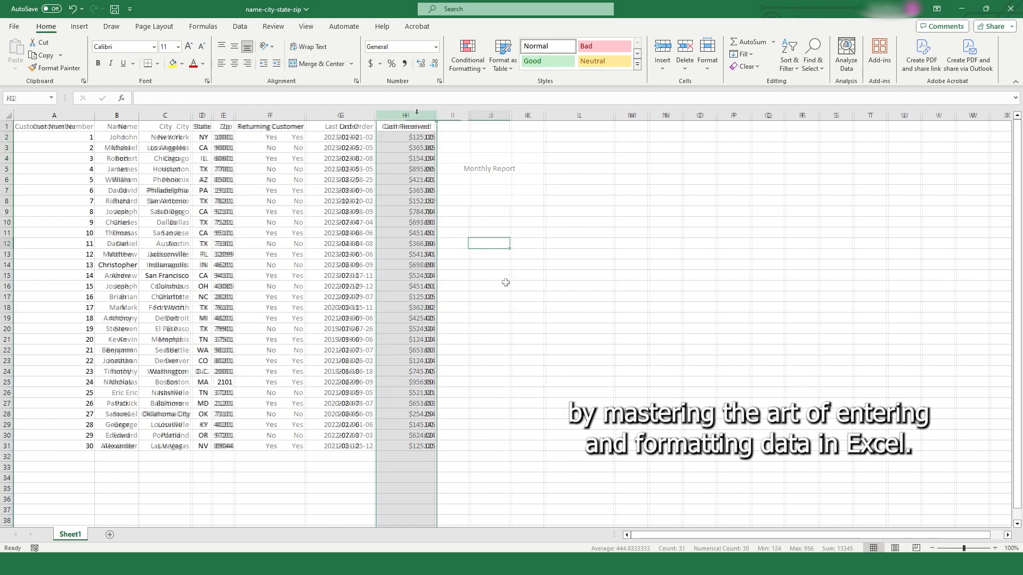
Step: Choose the Currency number format for the Cash Received column H
right_click(429, 118)
click(465, 291)
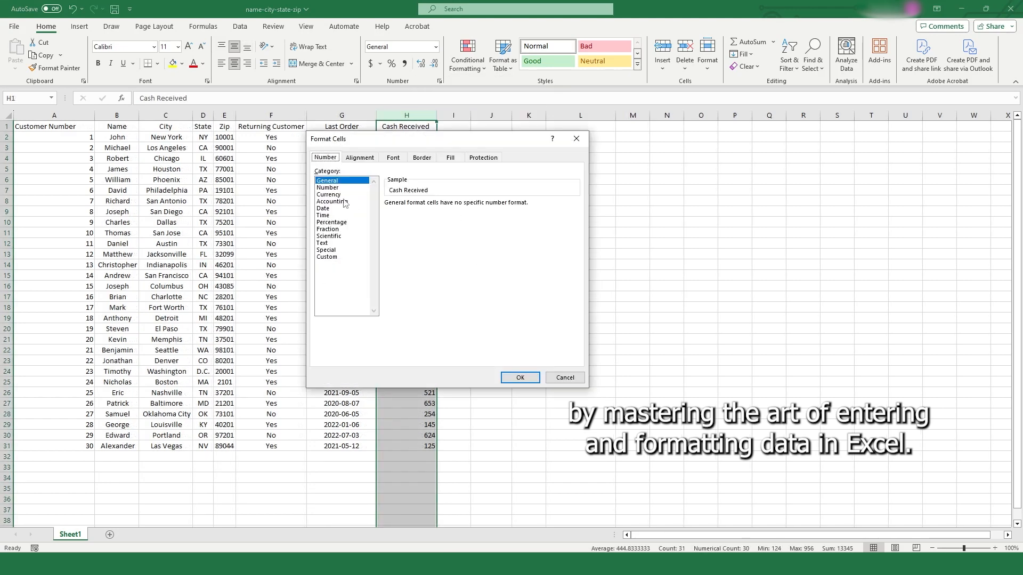
click(341, 194)
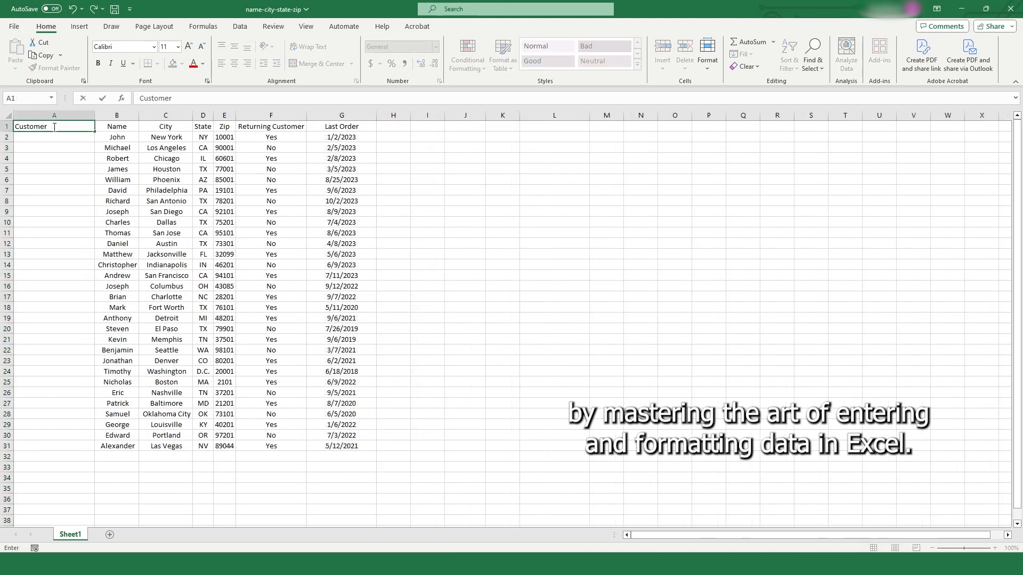
Step: Enter the "Customer Number" header in A1 and fill the cells below it with the series 1 to 30
key(Return)
text(1)
key(Return)
text(2)
key(Return)
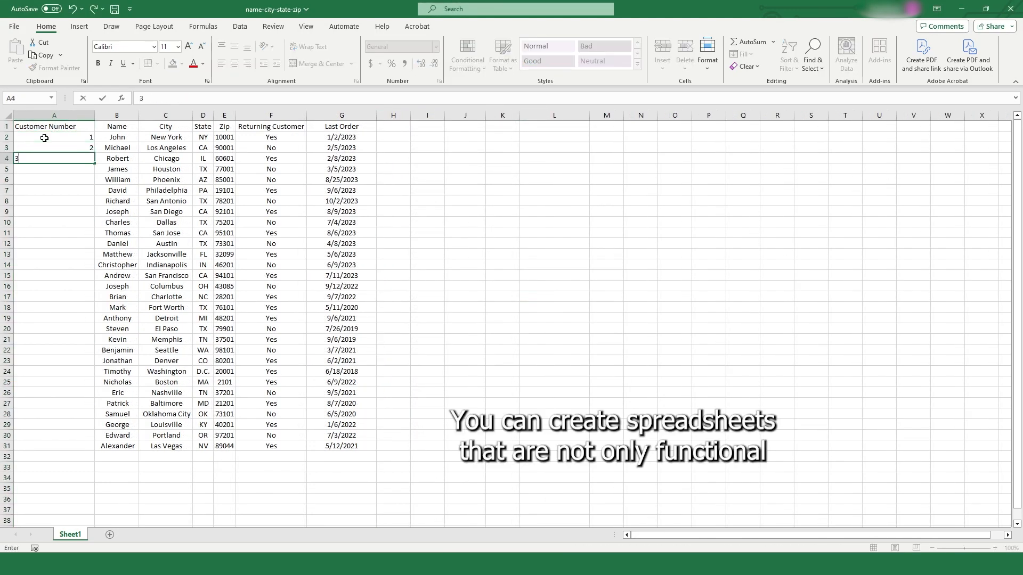
text(3)
key(Return)
click(41, 208)
drag(53, 137, 96, 450)
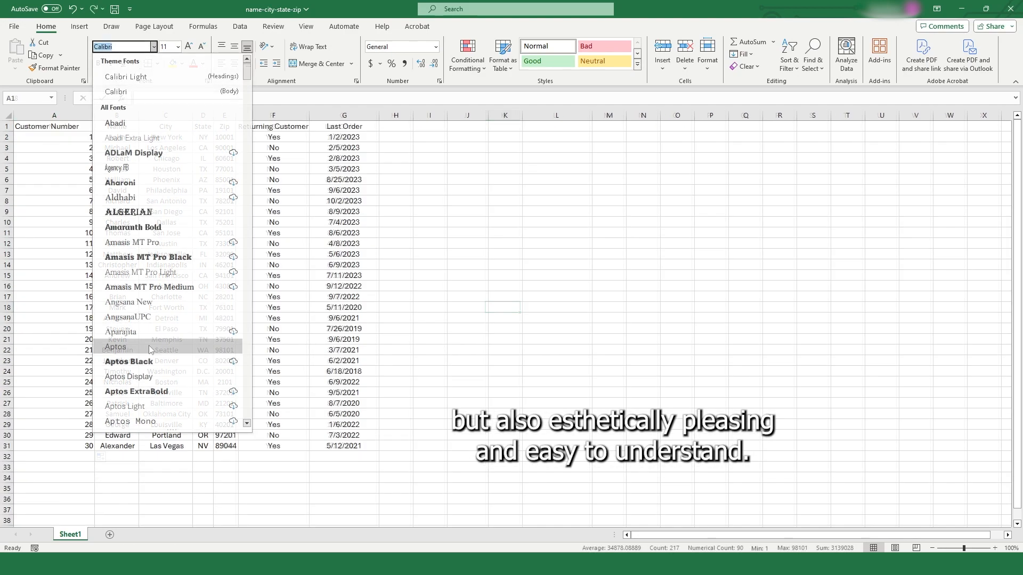
Step: Set the font of the data range A1:G31 to Aptos at size 14
click(148, 345)
click(178, 46)
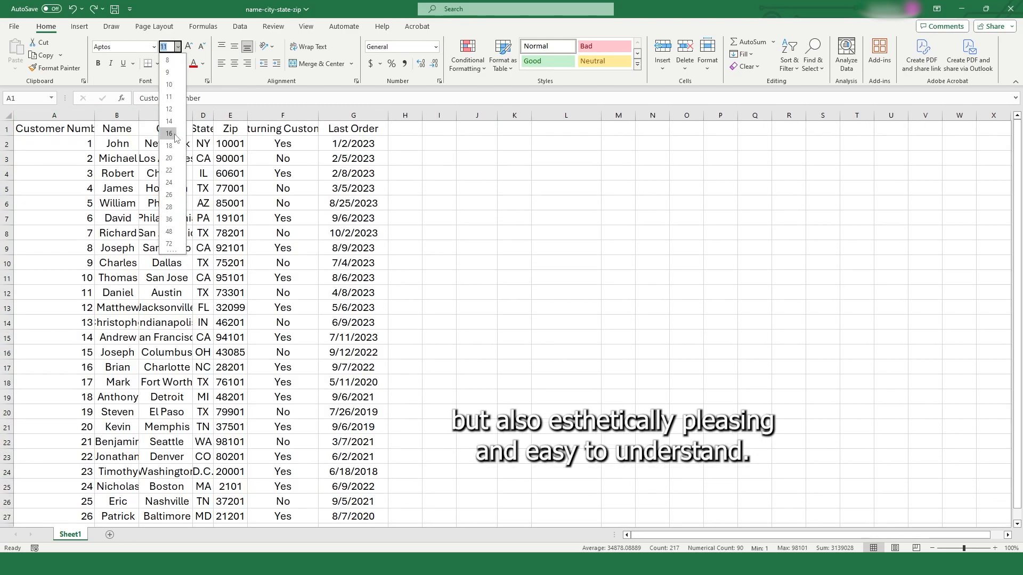
click(168, 120)
Step: Change the font color of the Last Order column G
click(369, 115)
click(203, 64)
click(210, 169)
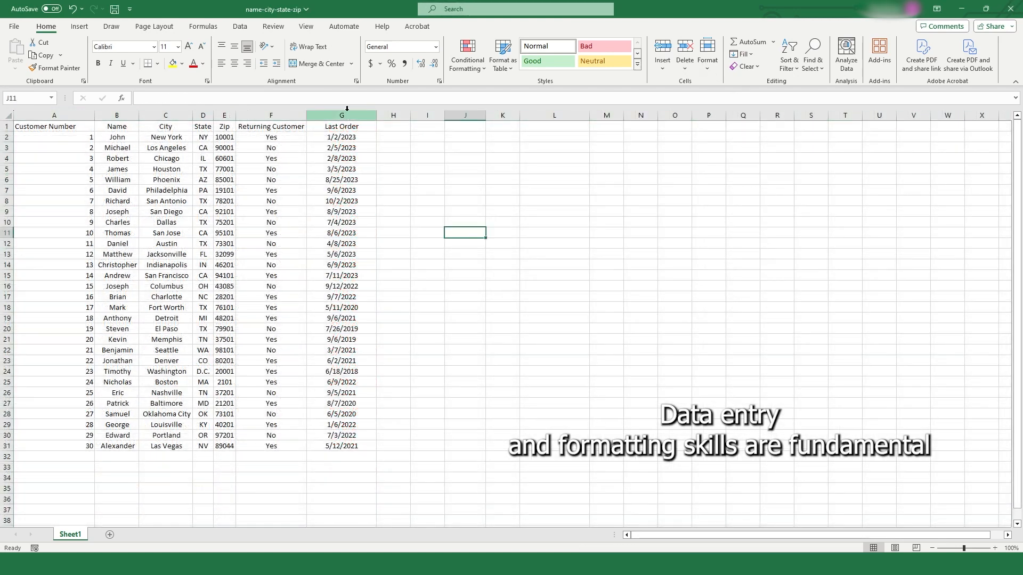
Step: Format the Last Order column G as a date of type 2012-03-14
click(347, 112)
right_click(347, 113)
click(368, 235)
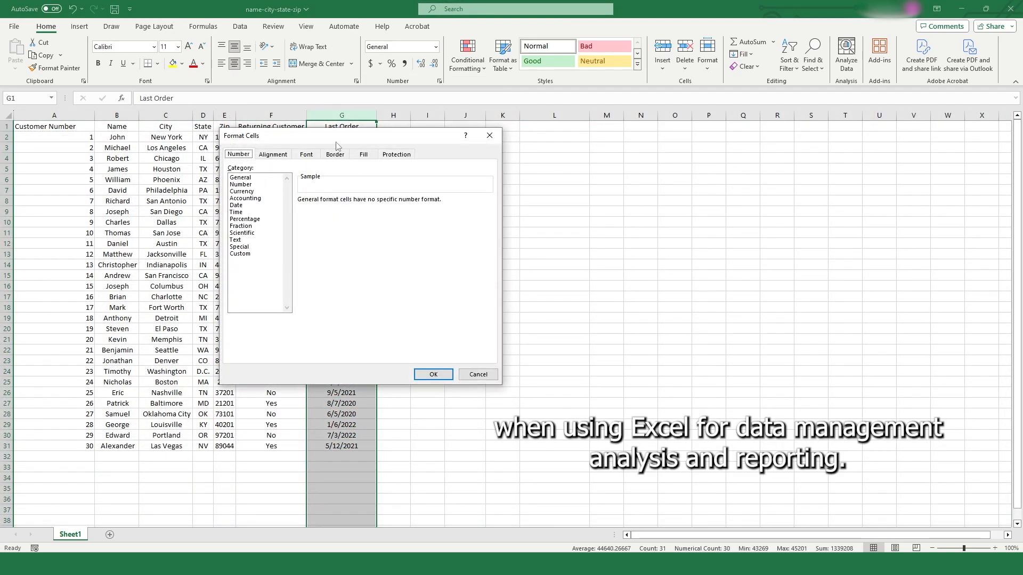
drag(499, 139, 508, 137)
click(408, 204)
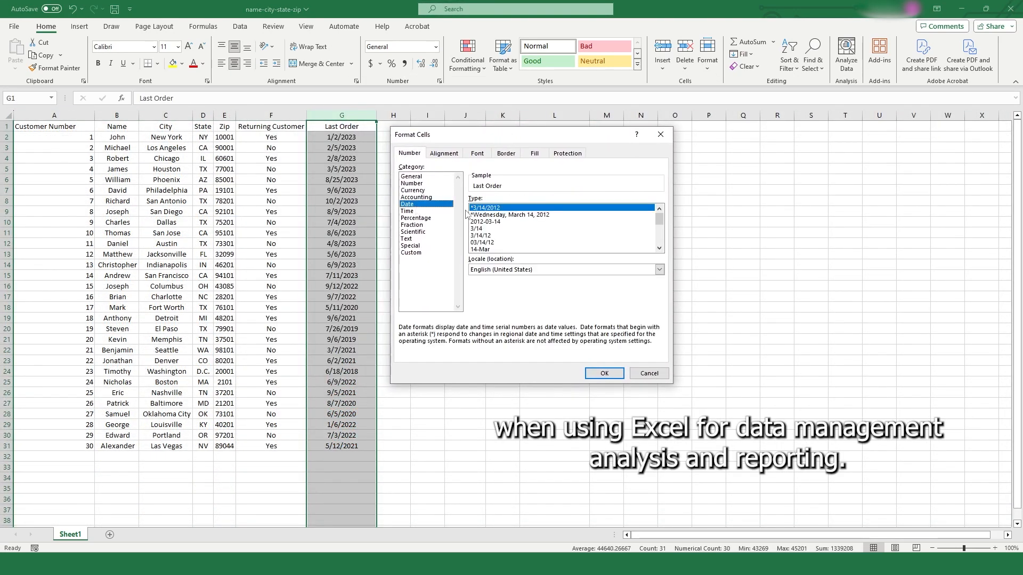
click(490, 222)
click(604, 373)
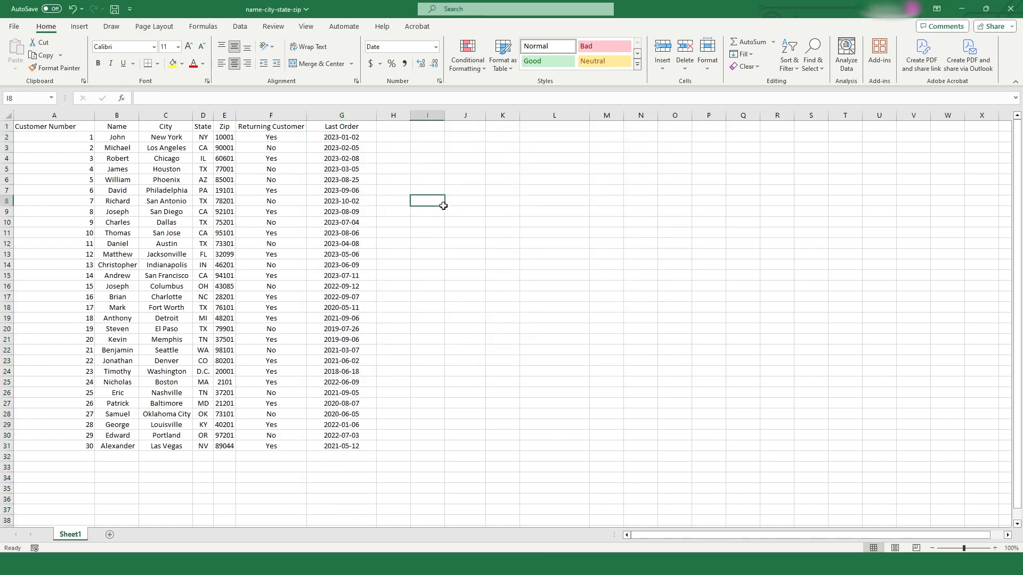